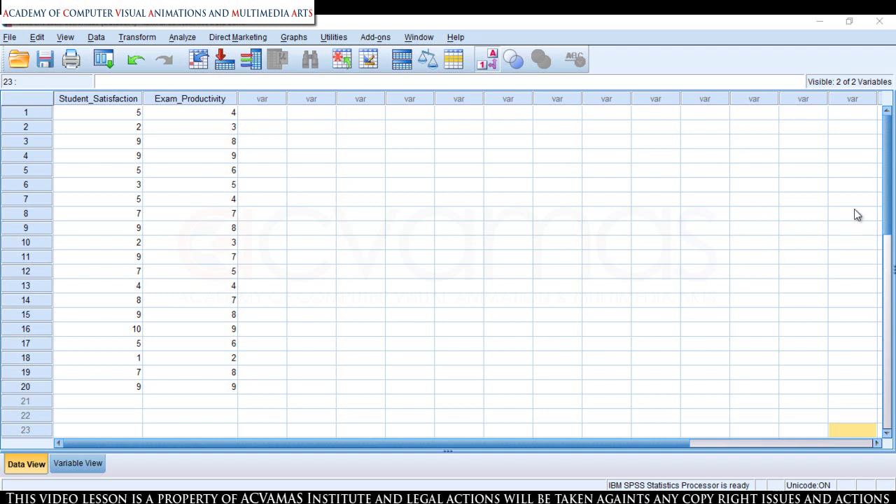
Create a simple scatterplot with Student Satisfaction on the X axis and Exam Productivity on the Y axis.
click(295, 39)
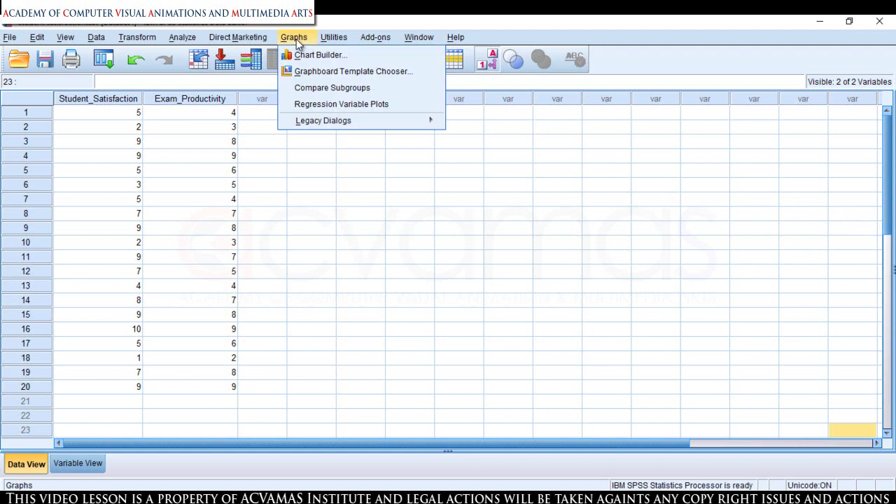
mouse_move(322, 122)
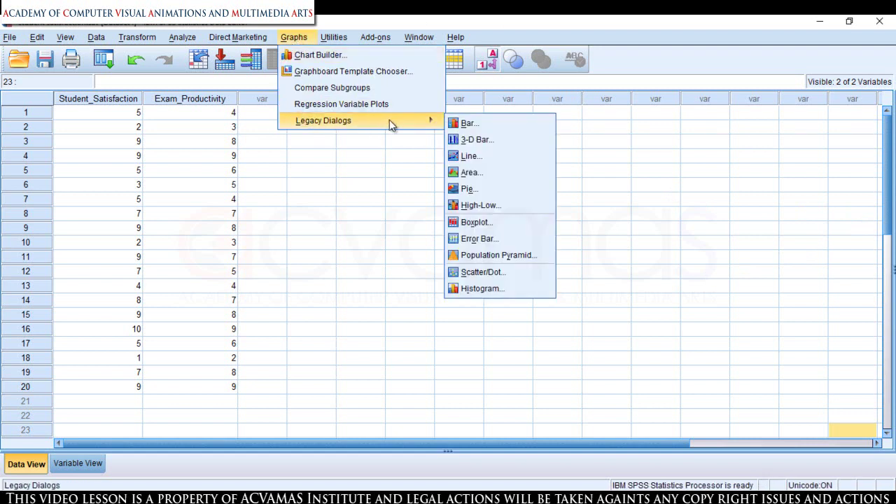
click(483, 272)
click(375, 236)
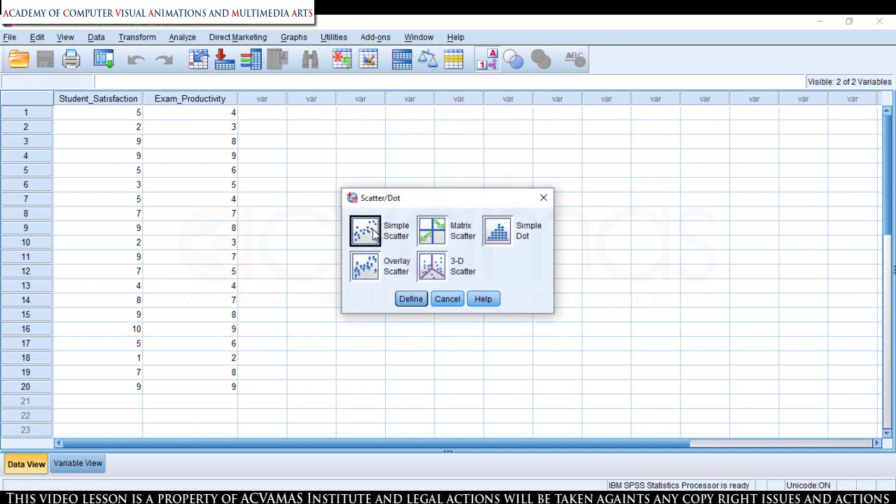
click(420, 302)
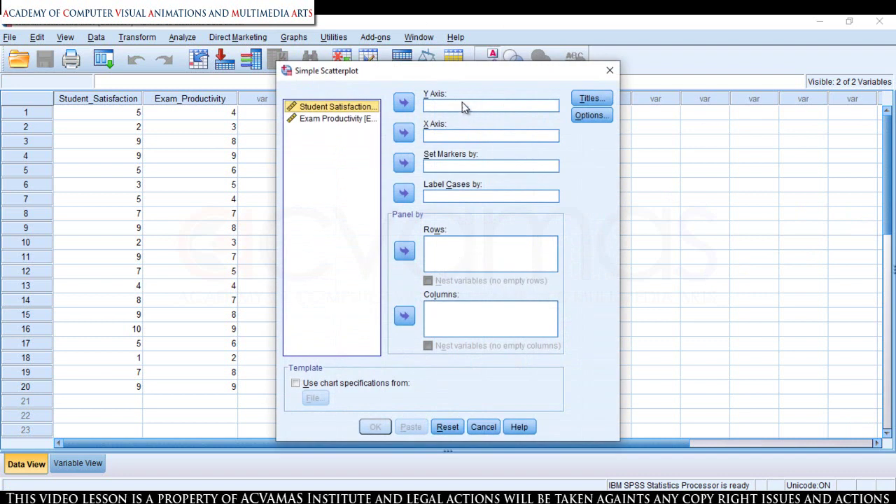
drag(444, 80, 453, 76)
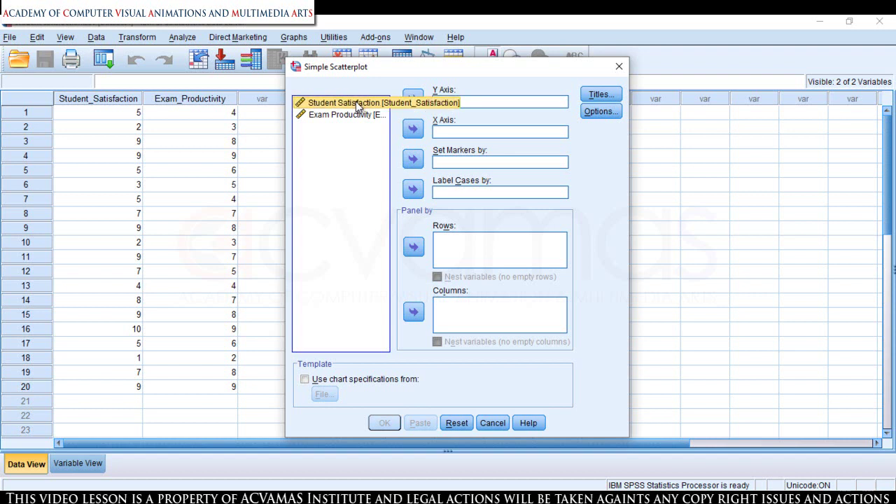
click(413, 129)
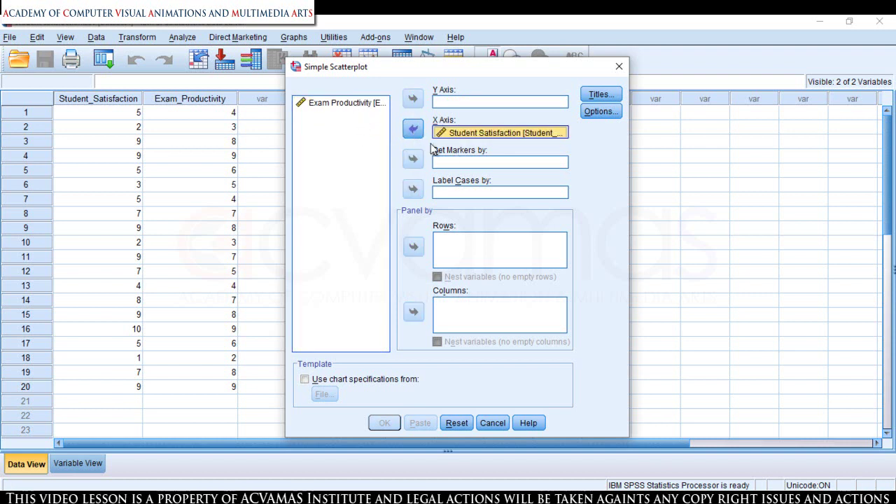
click(360, 105)
click(413, 99)
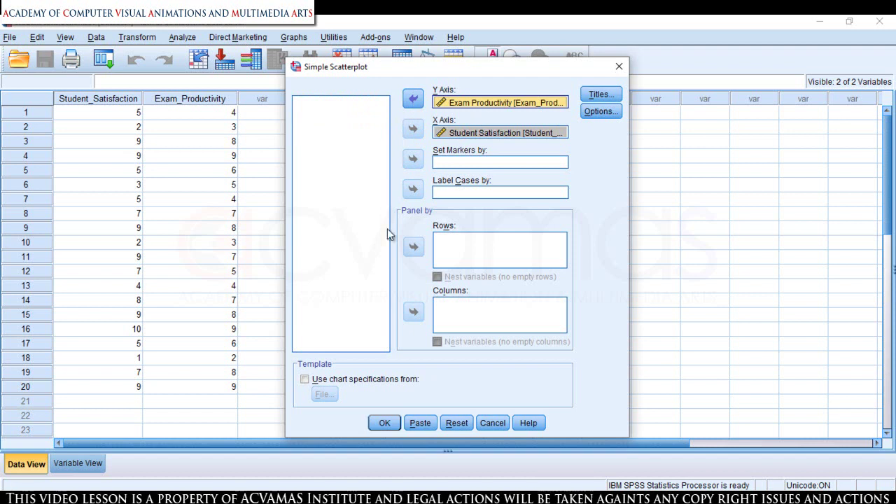
click(384, 423)
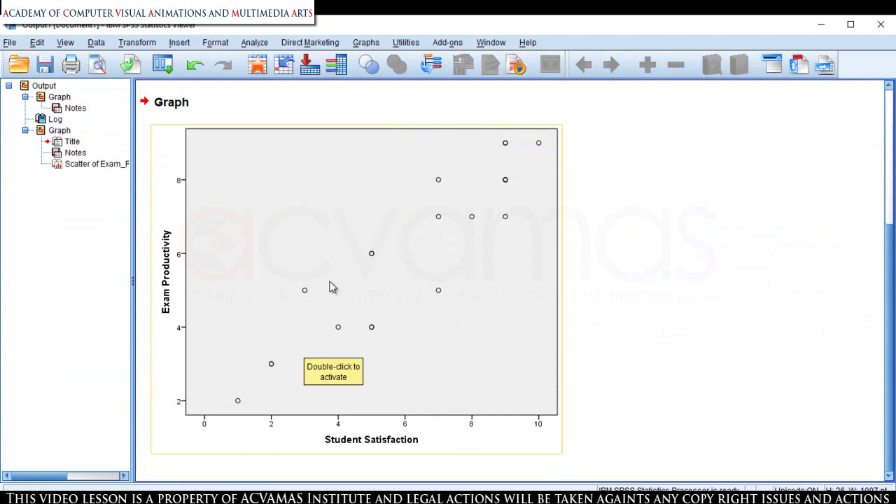
Add a linear fit line to the Exam Productivity scatterplot and close the chart editor.
double_click(341, 267)
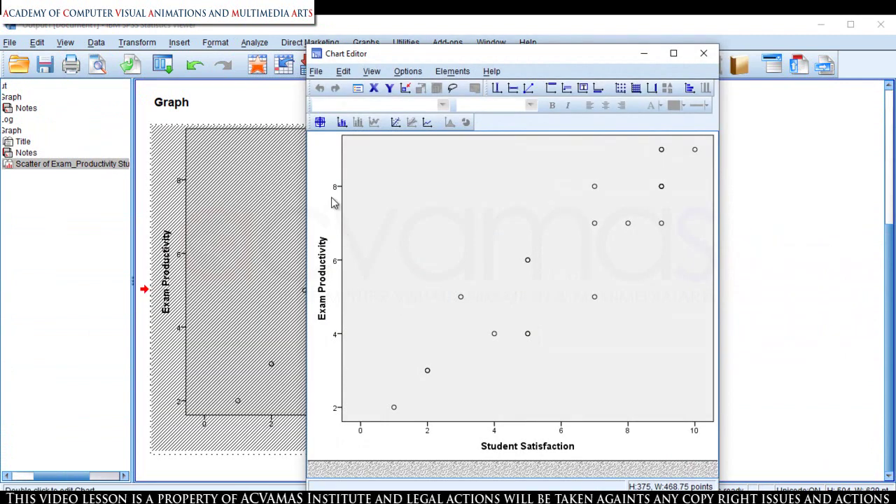
click(395, 124)
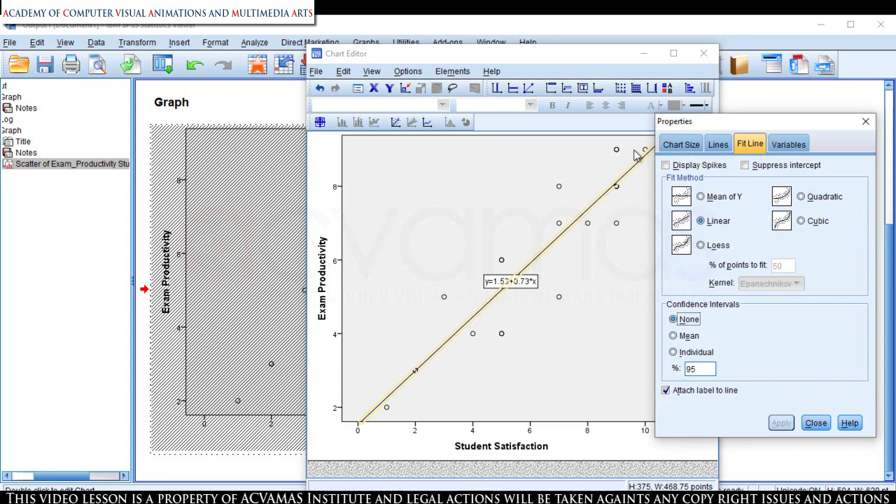
click(539, 59)
drag(539, 60, 472, 54)
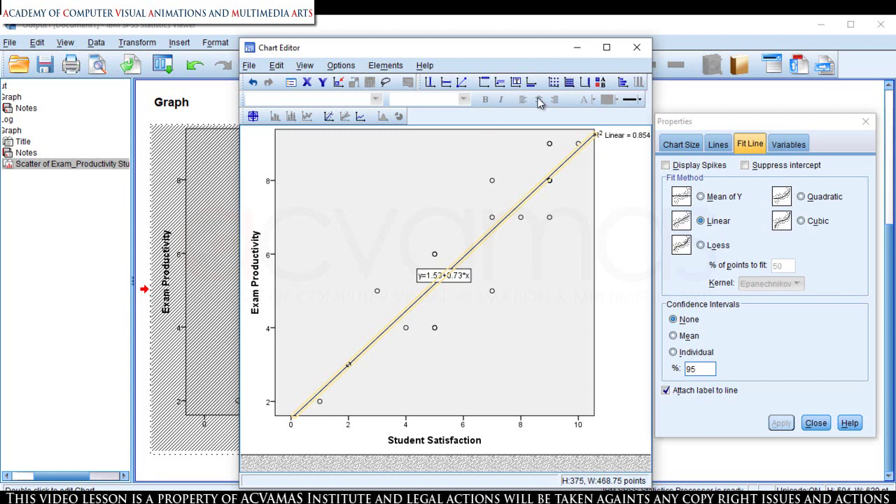
click(636, 48)
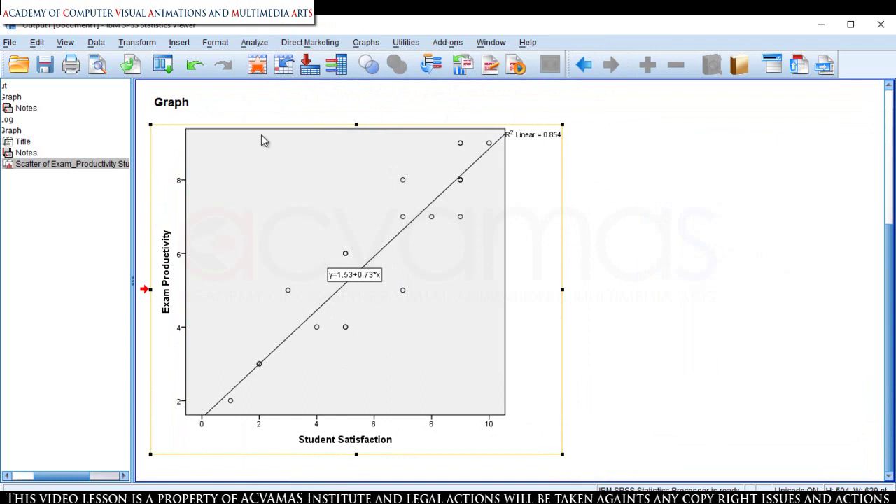
Run a two-tailed Pearson bivariate correlation between Student Satisfaction and Exam Productivity with significant correlations flagged.
click(254, 44)
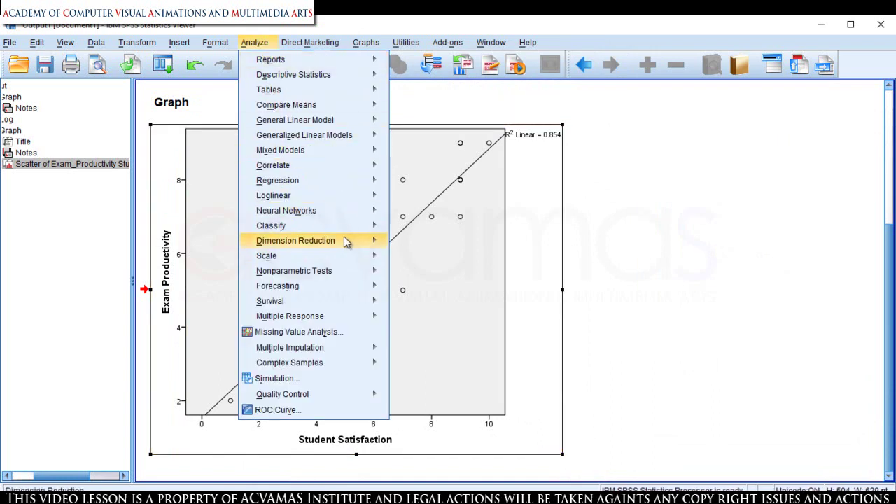
mouse_move(348, 172)
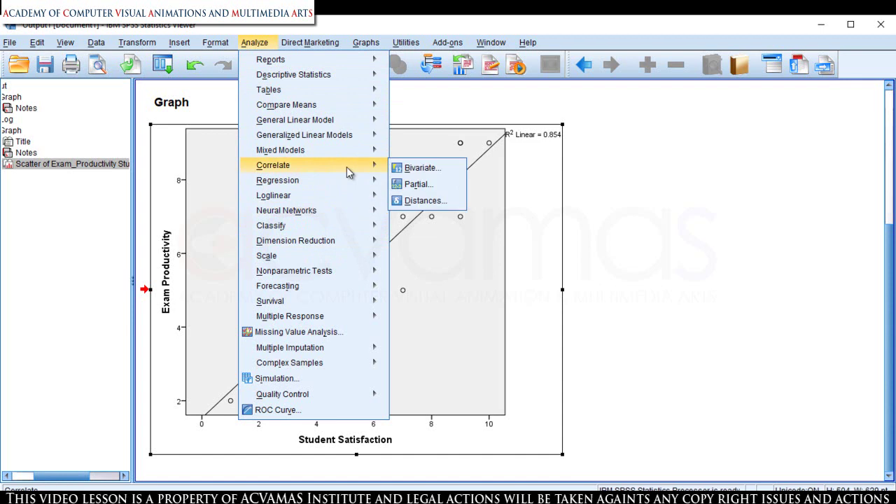
click(426, 172)
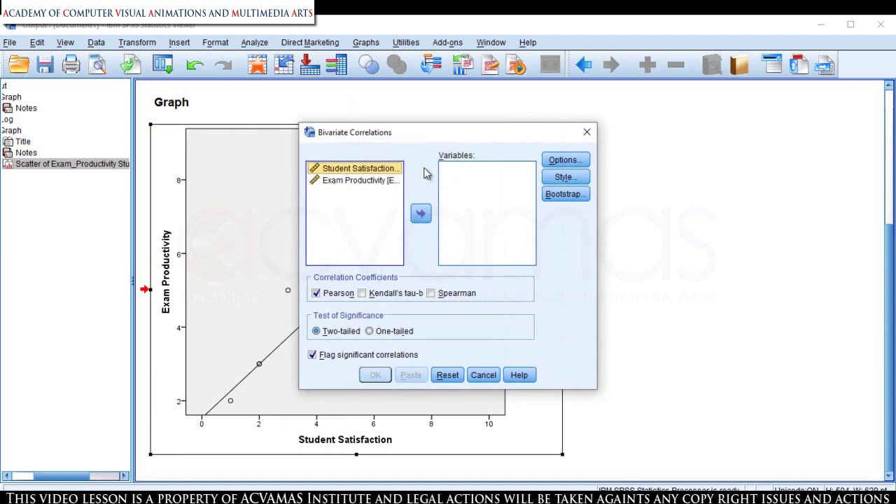
drag(422, 136, 360, 146)
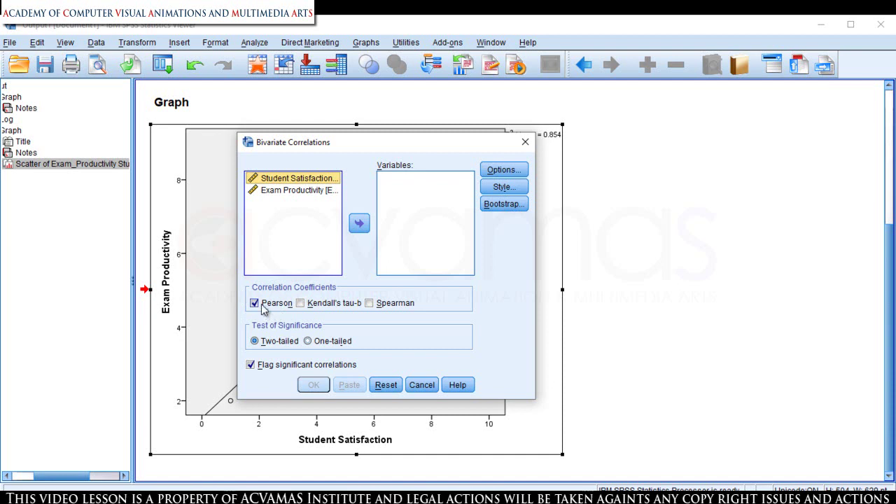
shift+click(301, 190)
click(359, 225)
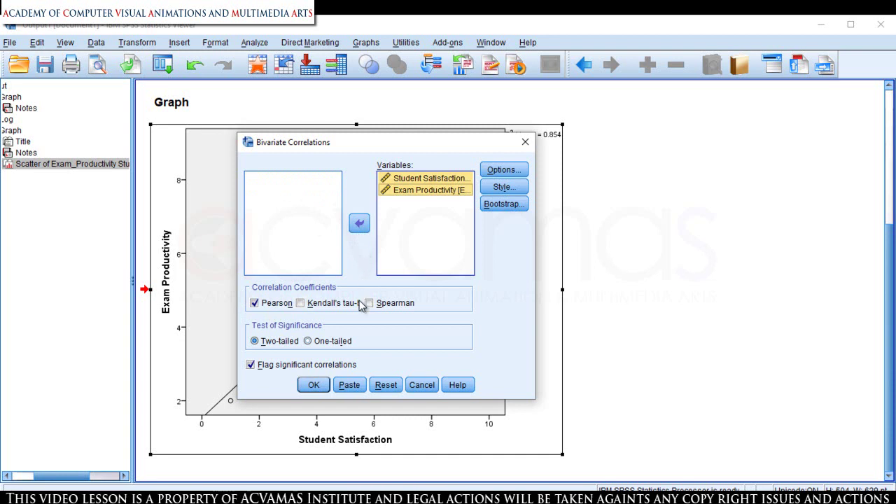
click(313, 386)
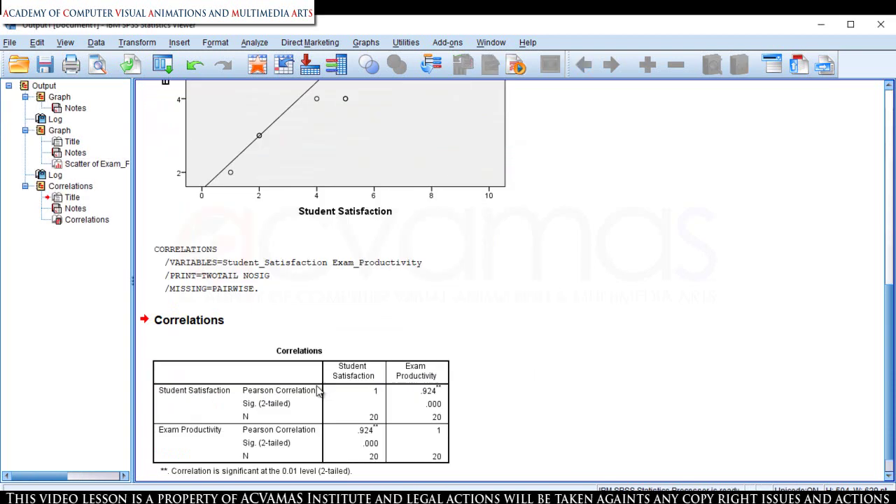
Examine the Correlations table against the hypotheses in the Word document, highlighting the null hypothesis line.
scroll(885, 301, down, 1)
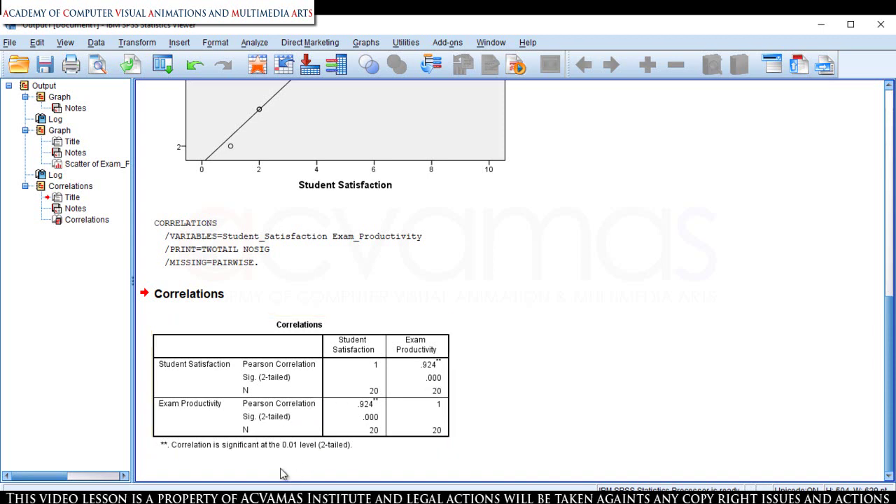
key(alt+Tab)
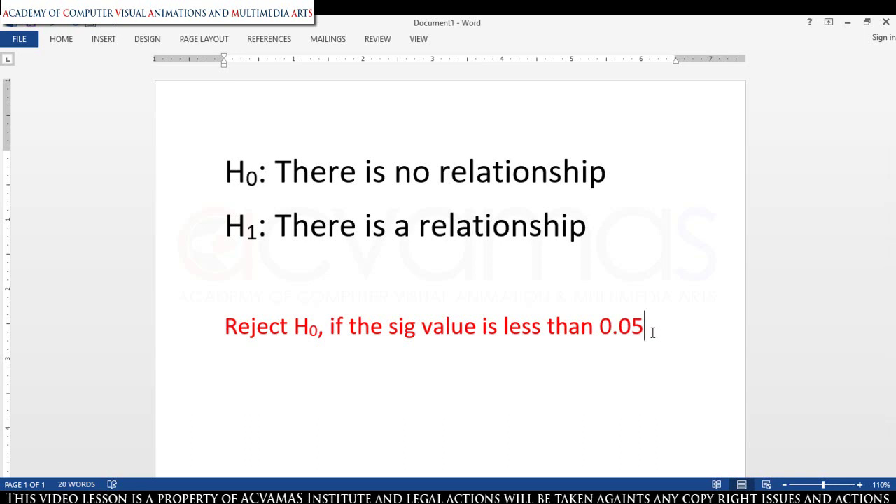
drag(225, 175, 592, 183)
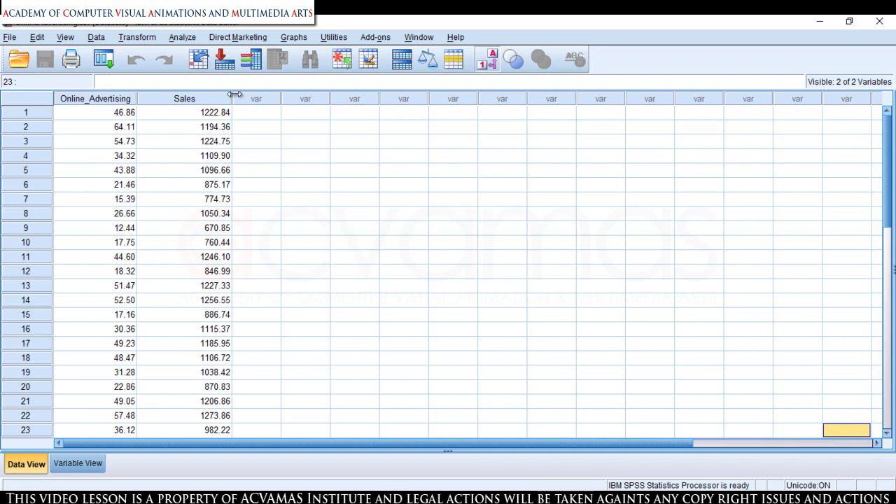
In SPSS, create a simple scatterplot of the advertising dataset with Online Advetising Cost on the X axis and Sales Revenue on the Y axis.
click(294, 38)
mouse_move(350, 119)
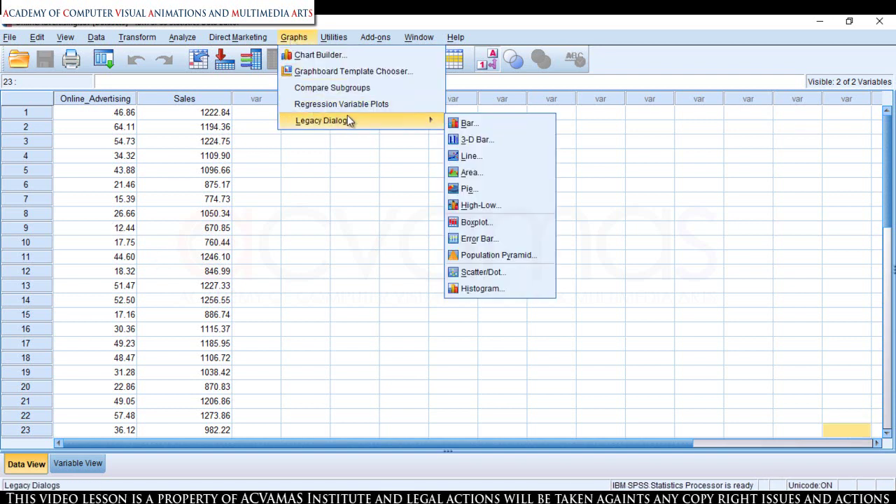
click(500, 277)
drag(436, 196, 424, 179)
click(350, 215)
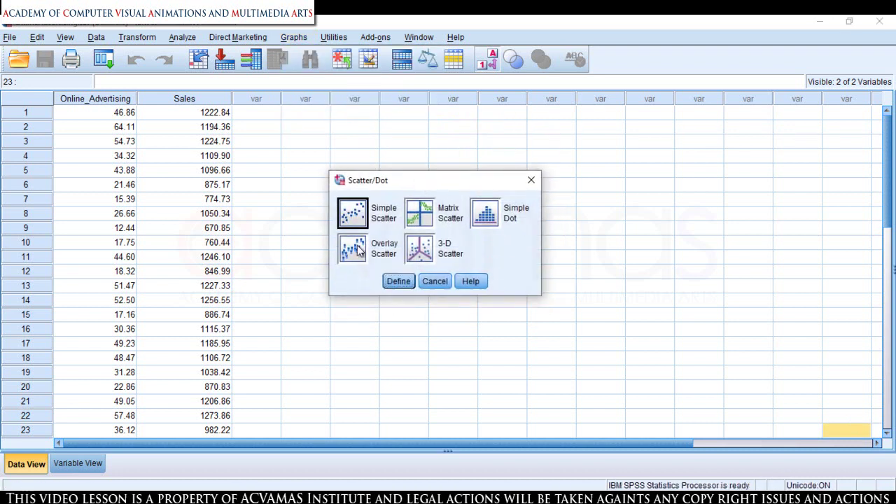
click(406, 284)
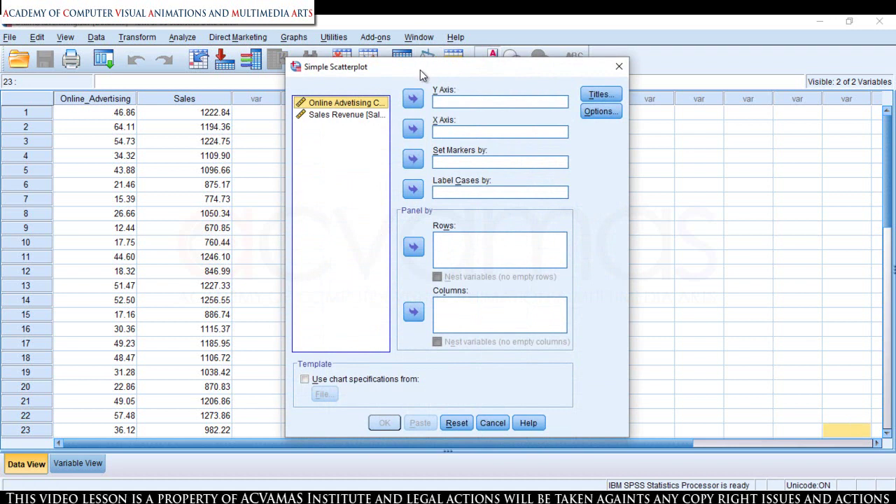
drag(420, 71, 437, 114)
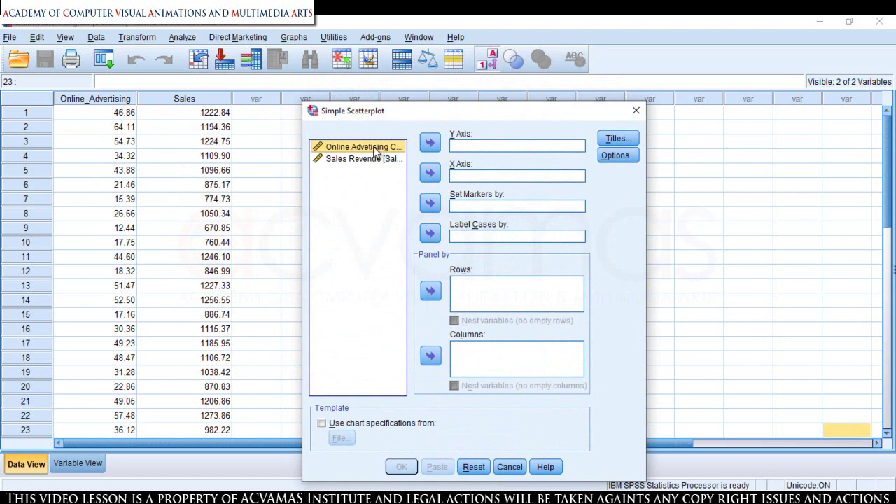
click(438, 179)
click(362, 159)
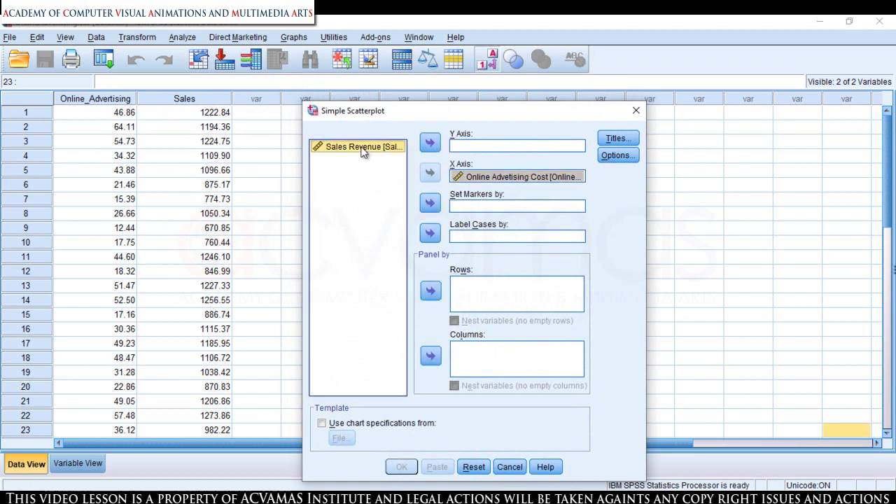
click(431, 143)
drag(496, 117, 476, 82)
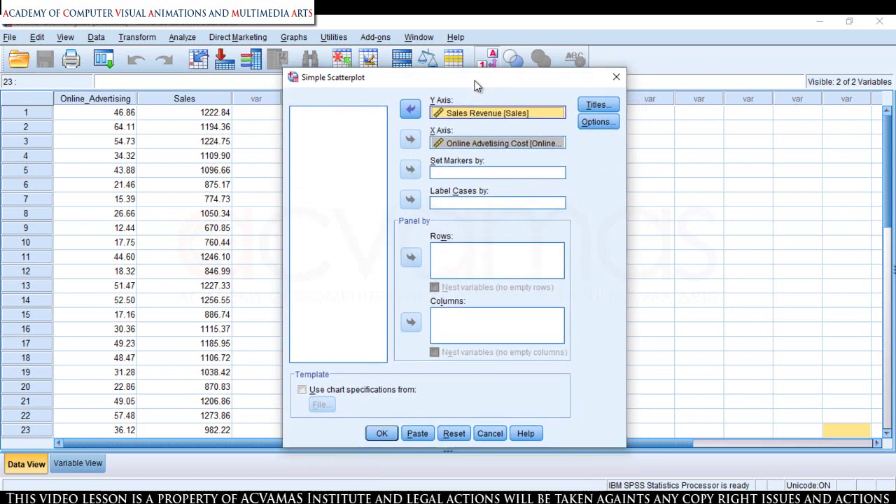
click(382, 434)
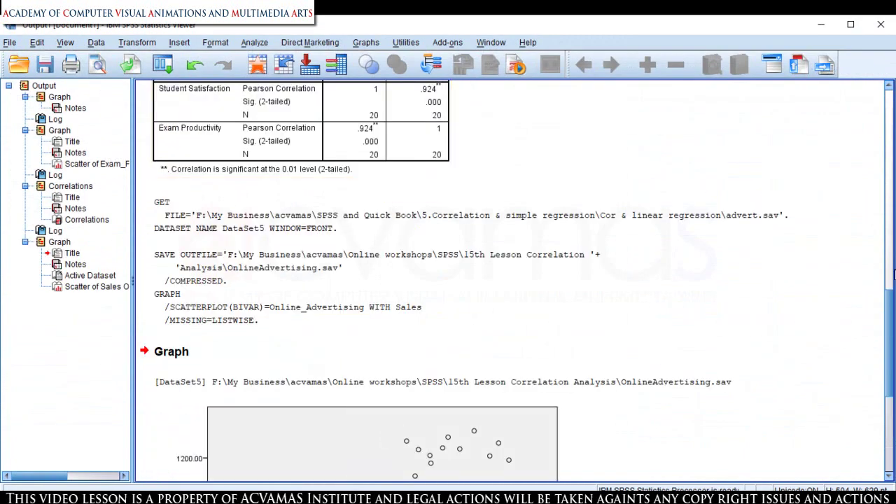
Add a fit line using the Quadratic method to the Sales Revenue scatterplot and close the chart editor.
click(401, 361)
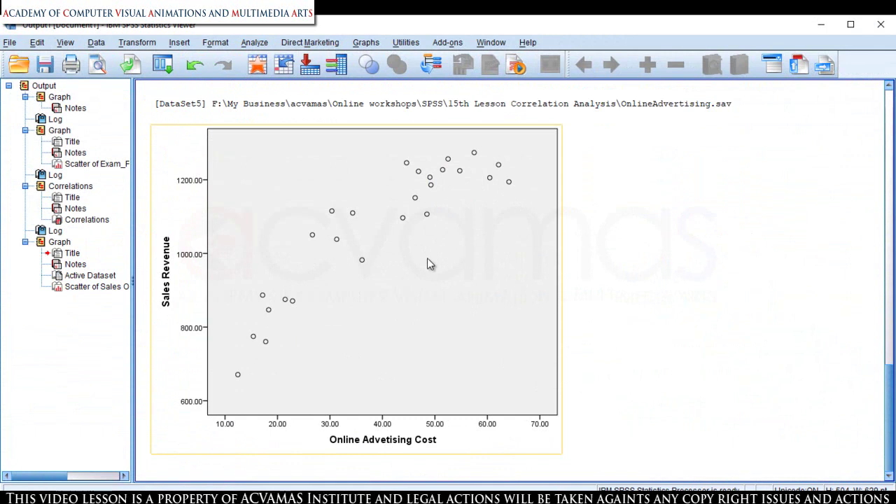
double_click(381, 276)
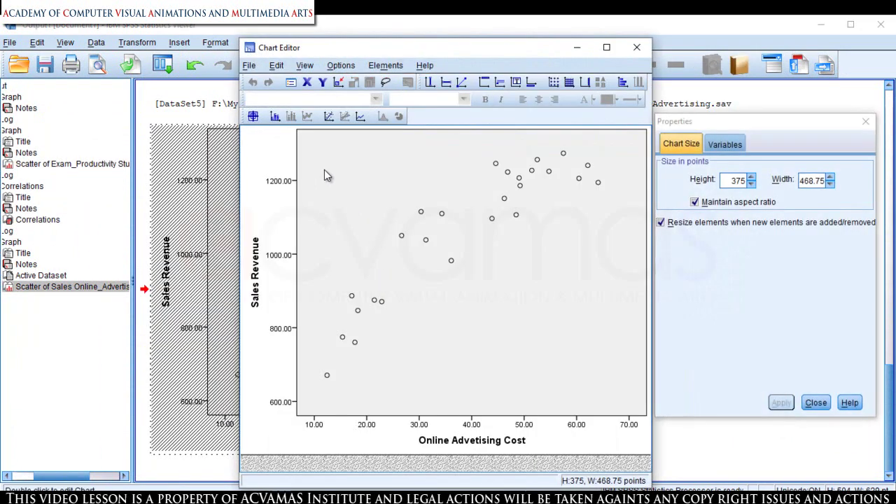
click(328, 117)
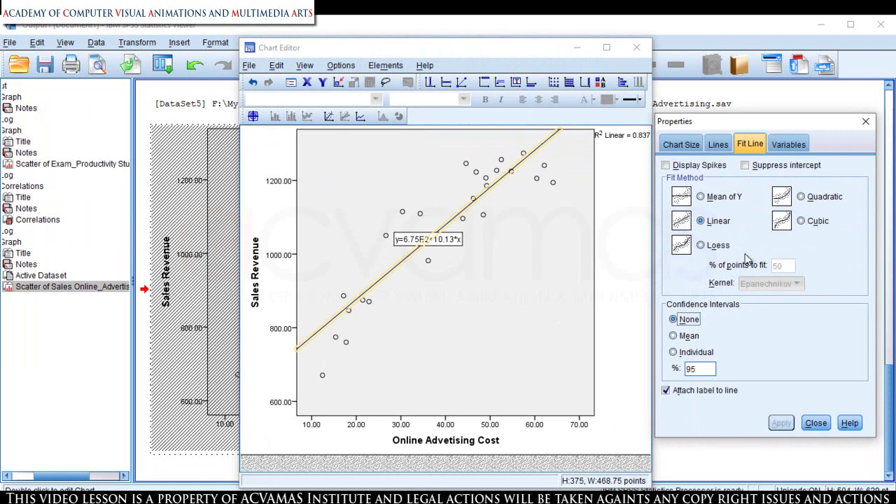
click(801, 198)
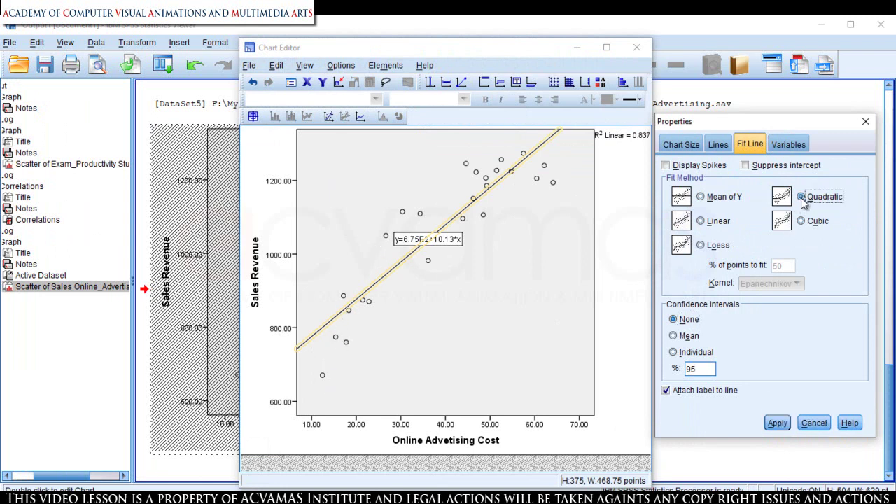
click(777, 424)
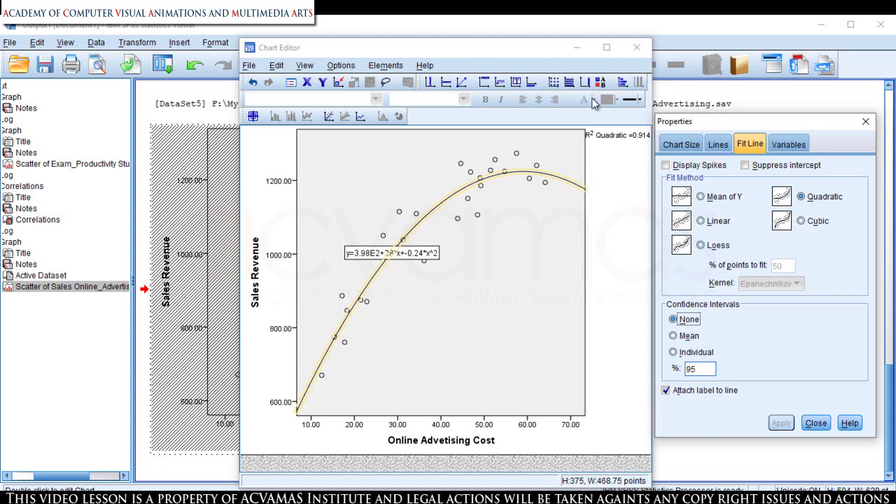
click(637, 47)
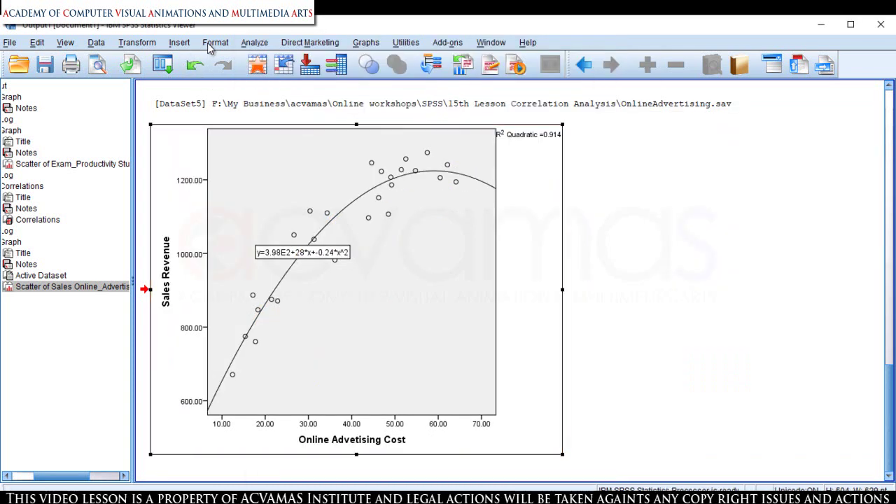
Run a two-tailed Spearman bivariate correlation instead of Pearson between Online Advetising Cost and Sales Revenue, with significant correlations flagged.
click(255, 42)
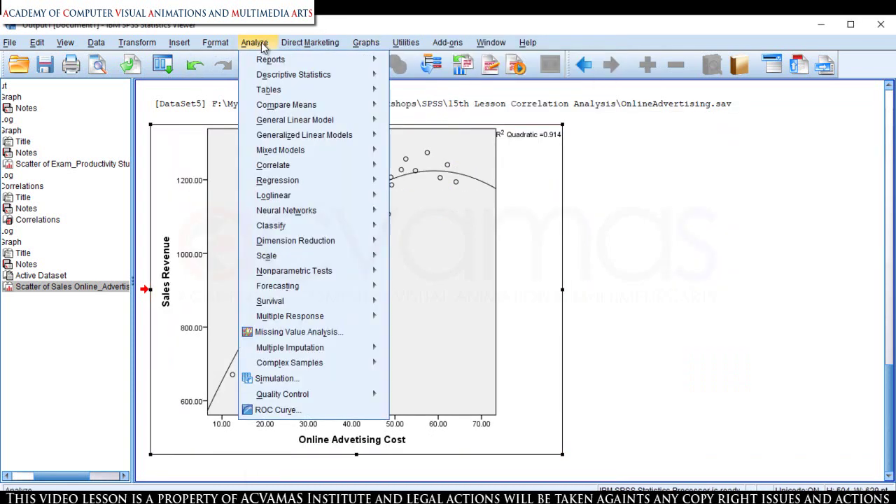
mouse_move(329, 169)
click(427, 169)
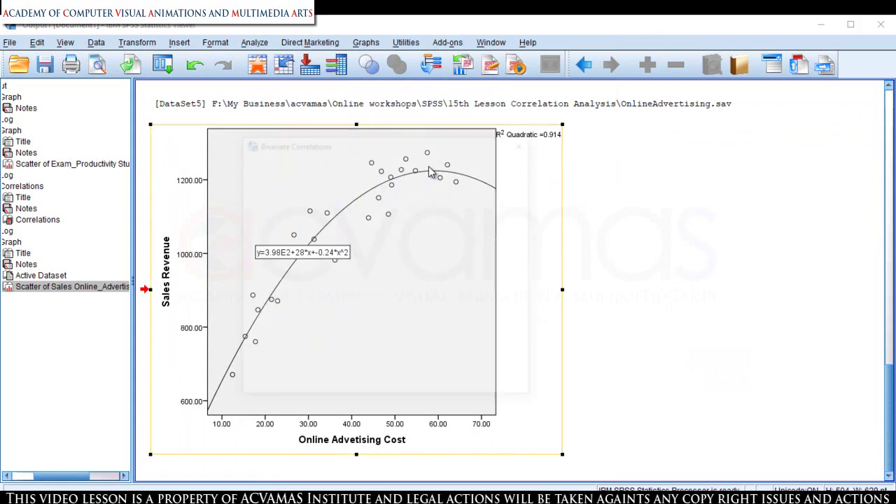
drag(400, 144, 398, 112)
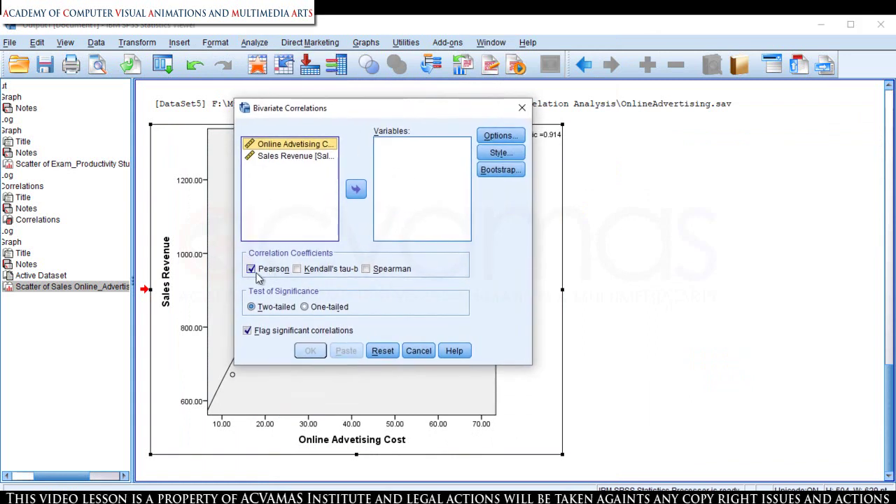
click(366, 269)
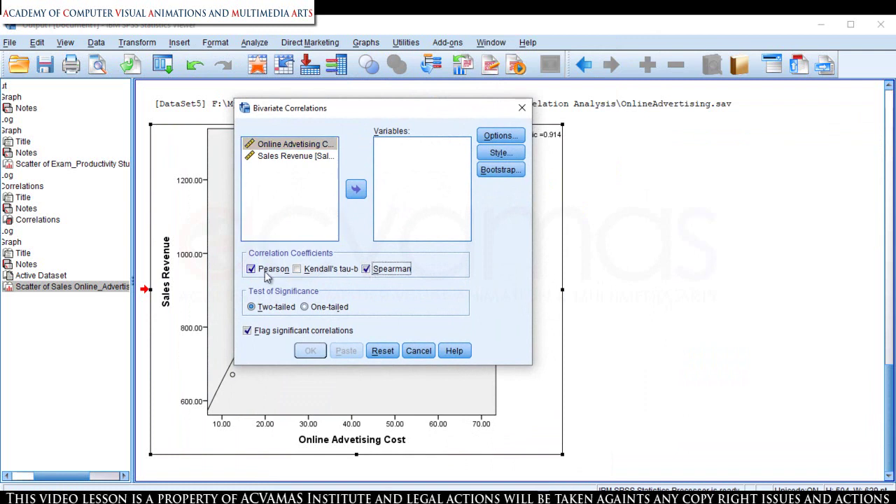
click(253, 270)
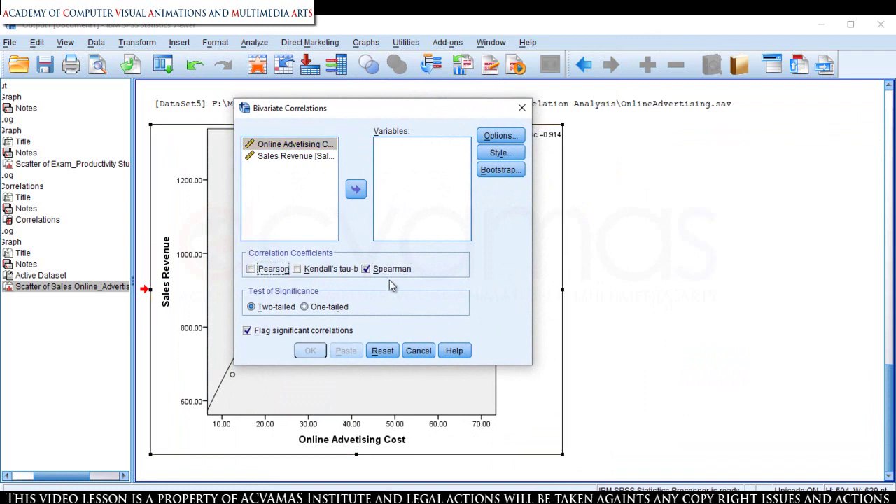
shift+click(276, 158)
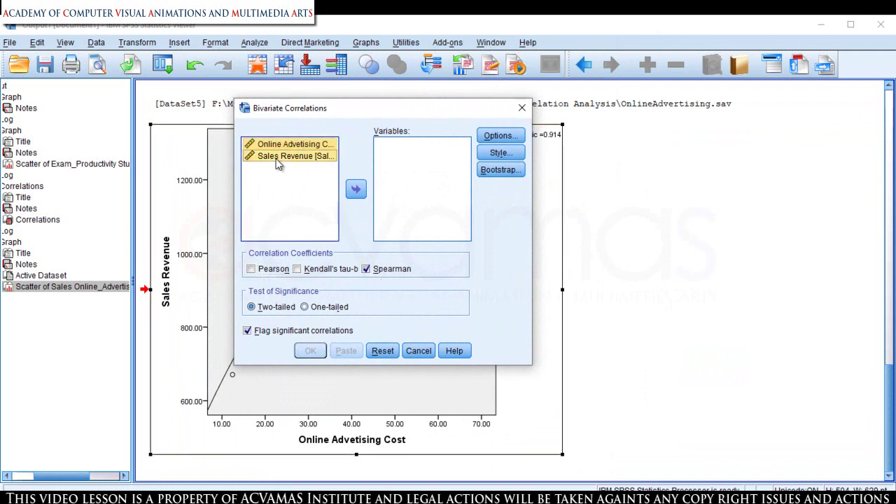
click(356, 189)
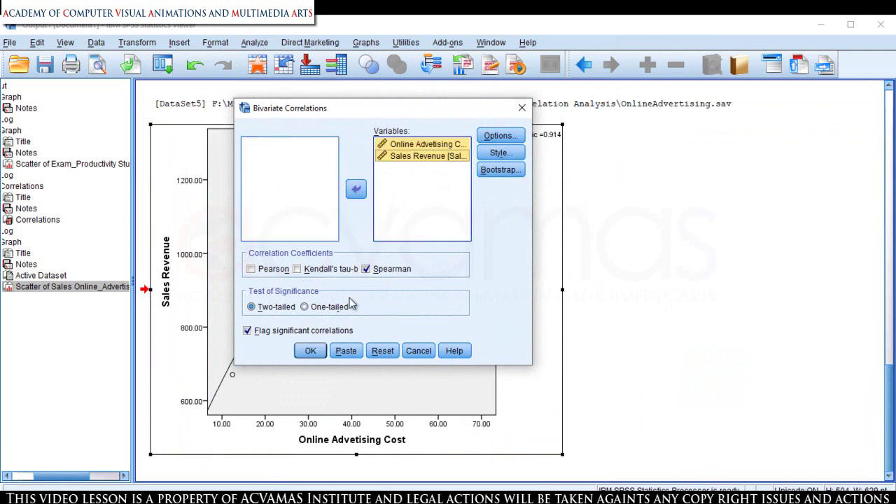
click(315, 355)
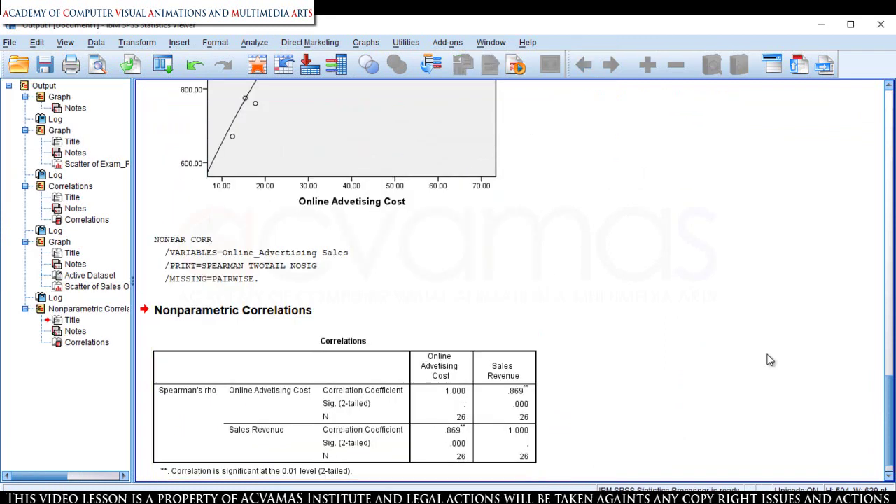
click(343, 423)
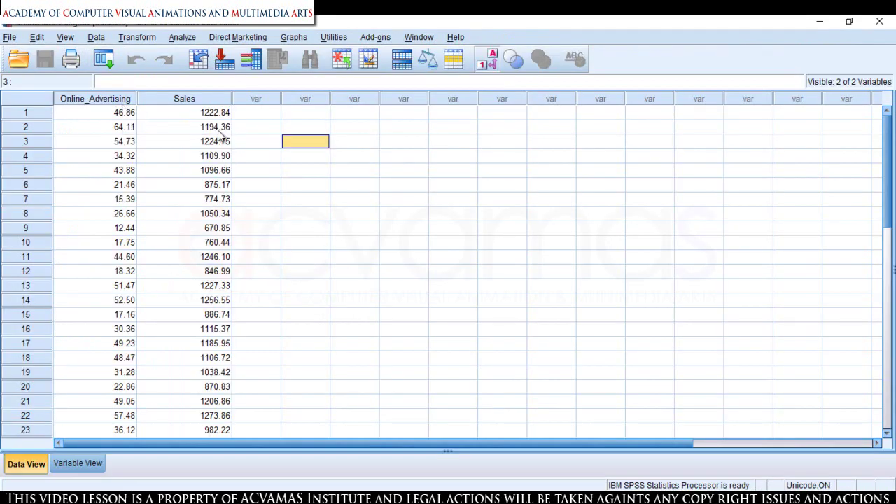
Start computing a new variable in the advertising dataset with Log_Adver as the target variable name.
click(117, 101)
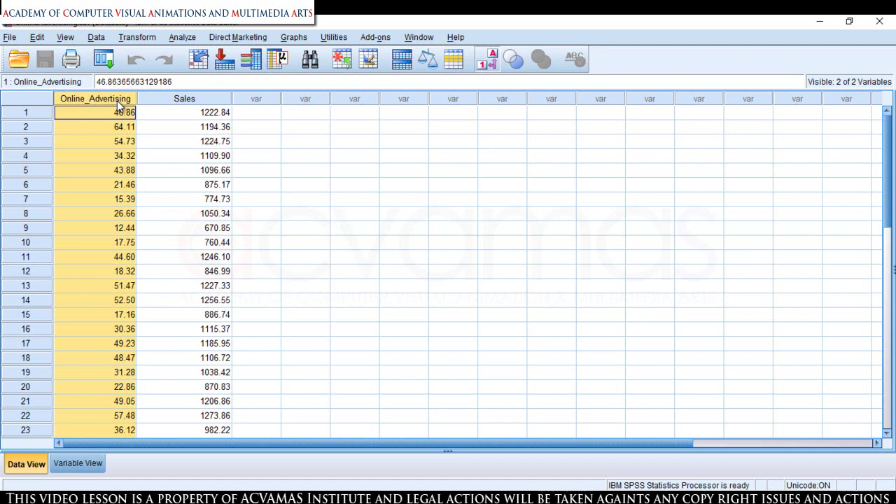
click(147, 39)
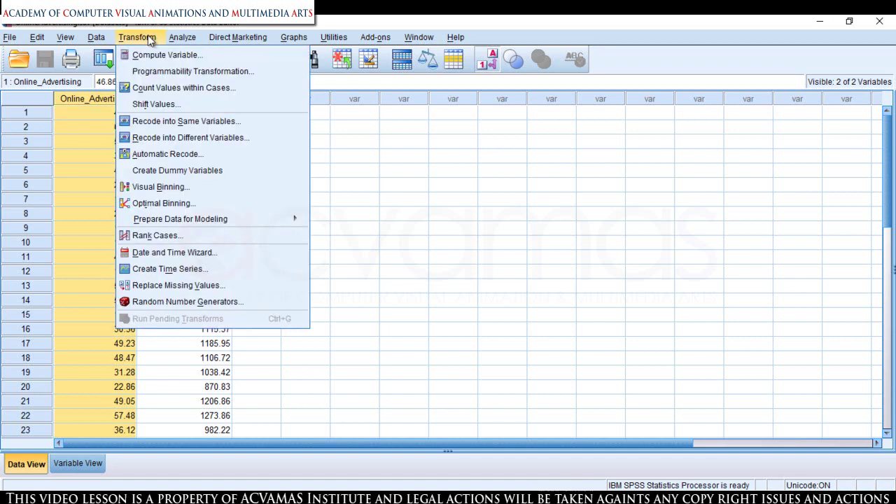
click(154, 60)
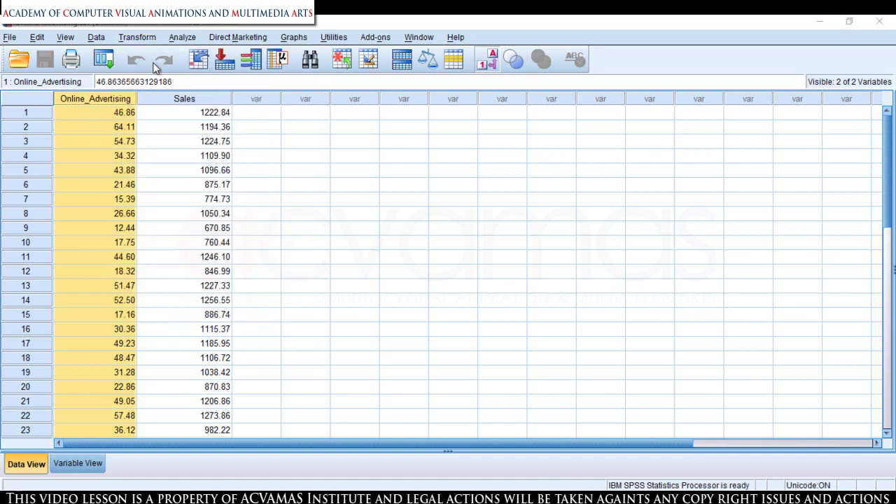
drag(333, 107, 420, 88)
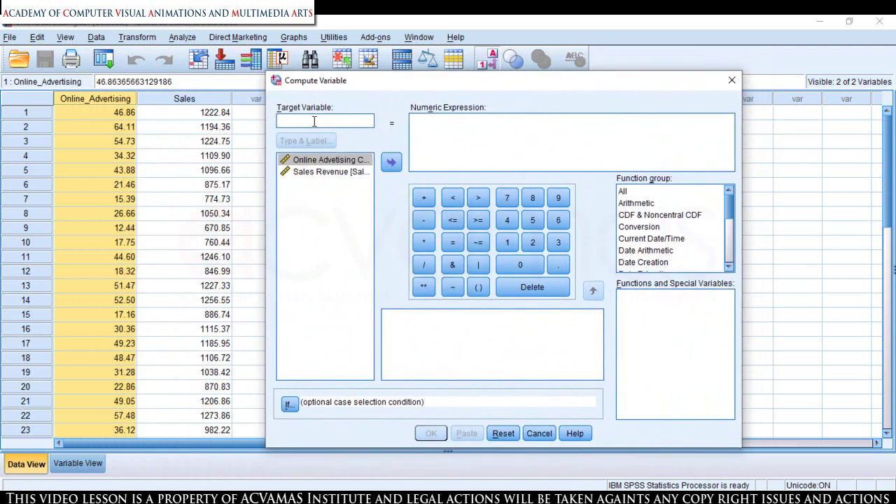
text(Log)
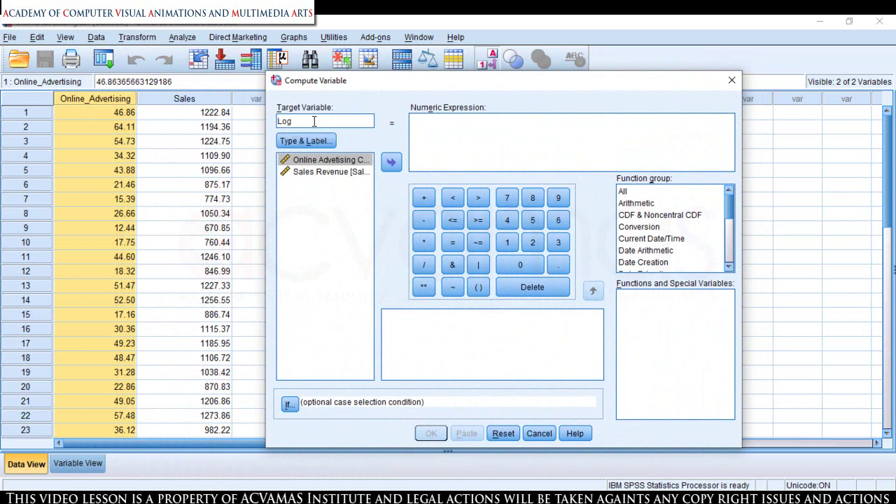
text(_Adver)
drag(354, 89, 335, 81)
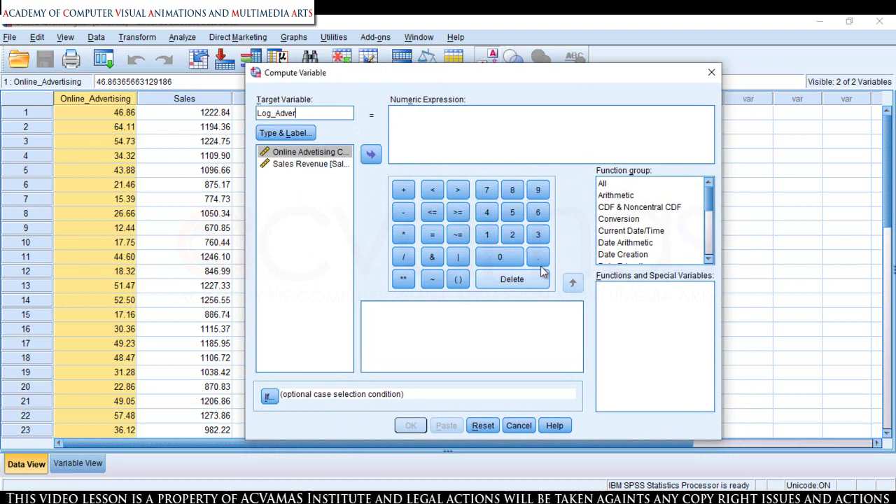
Define the numeric expression as LG10(Online_Advertising) using the arithmetic base-10 logarithm function and compute the variable.
click(619, 255)
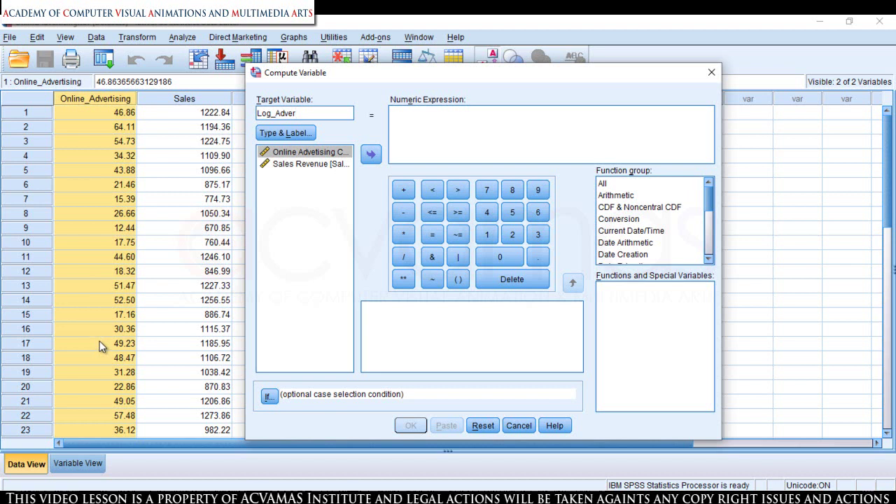
click(615, 197)
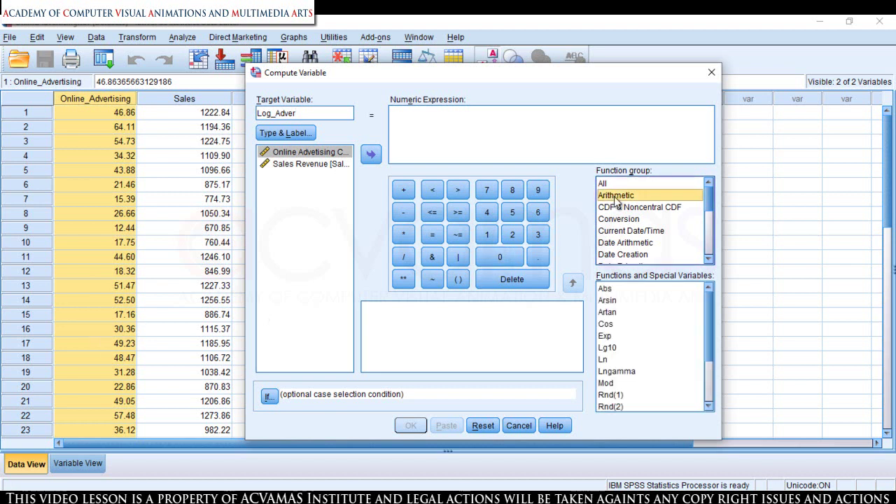
click(609, 349)
double_click(608, 348)
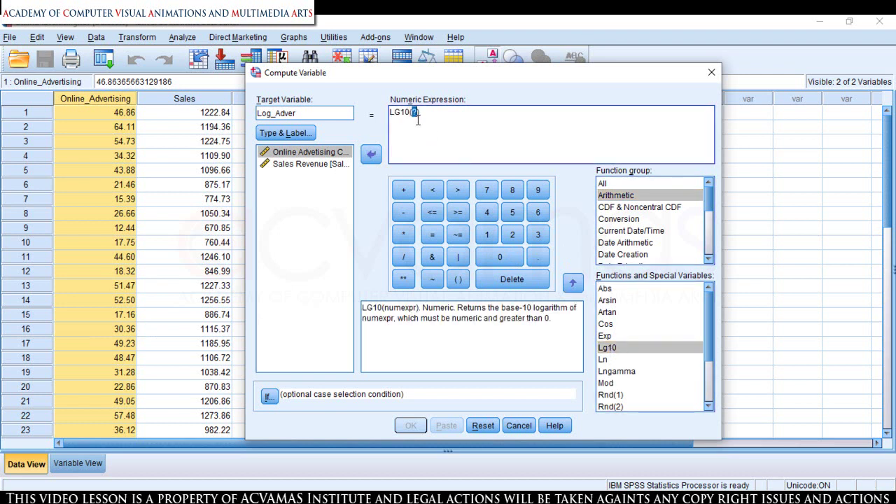
key(Delete)
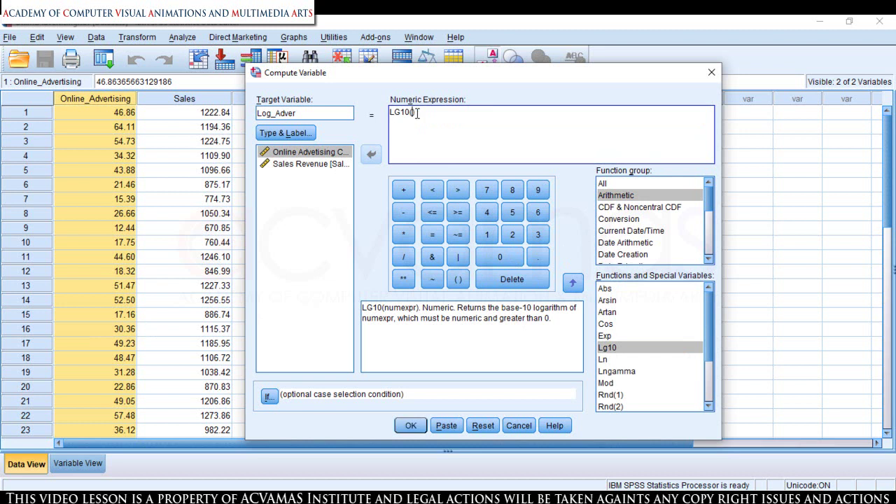
click(320, 151)
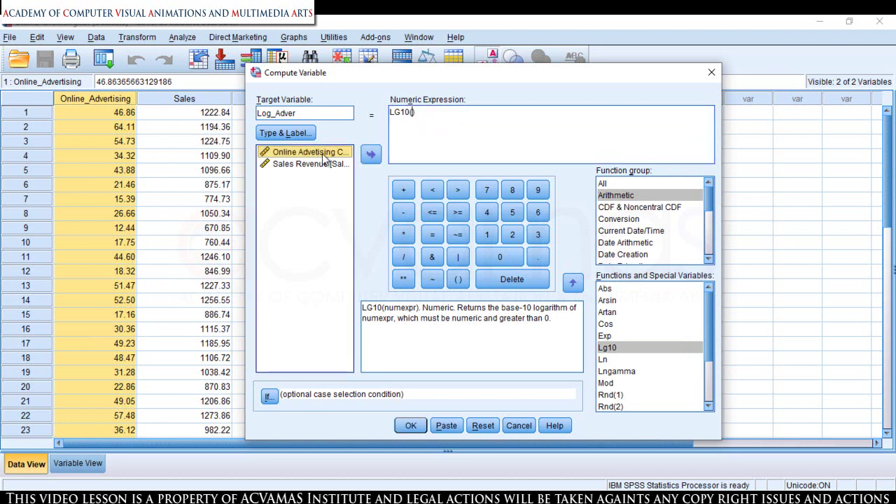
click(370, 155)
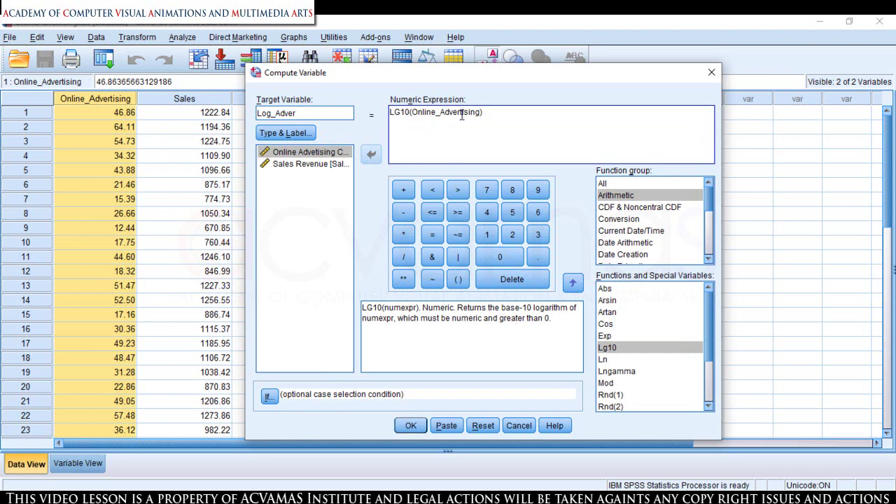
click(497, 113)
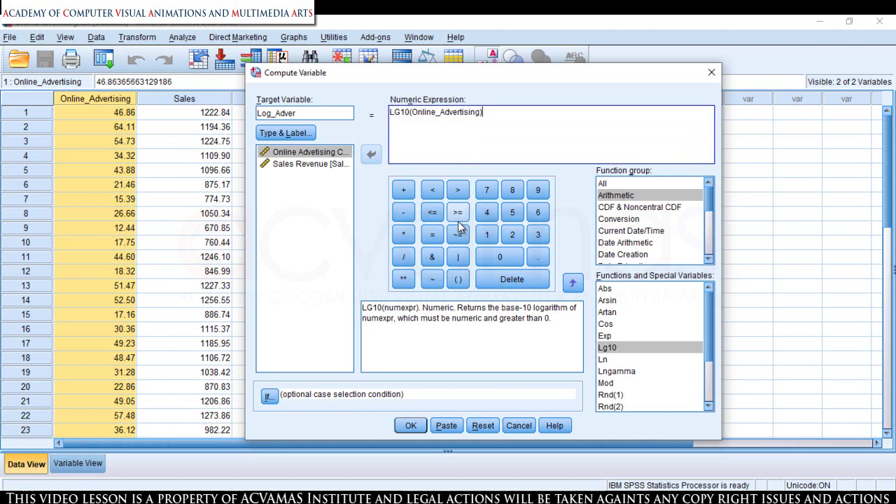
click(412, 426)
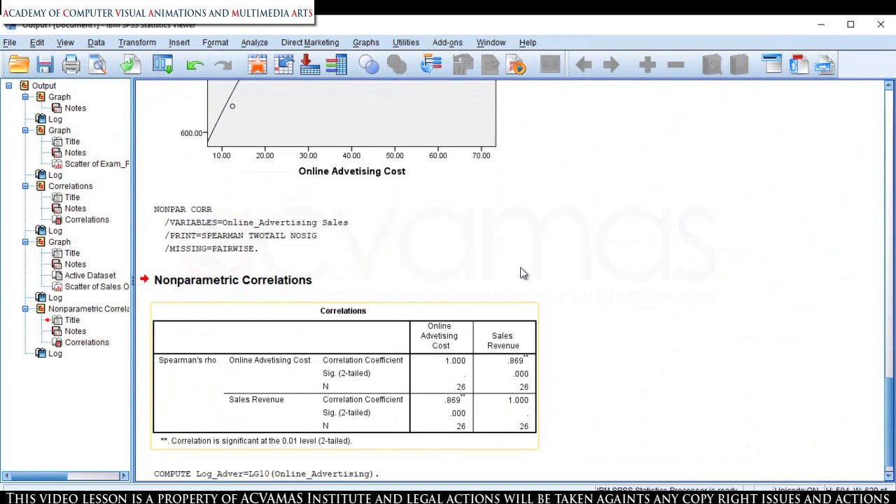
From the advertising dataset, create a simple scatterplot with Log_Adver on the X axis and Sales Revenue on the Y axis, clearing the previous axis assignments.
click(821, 25)
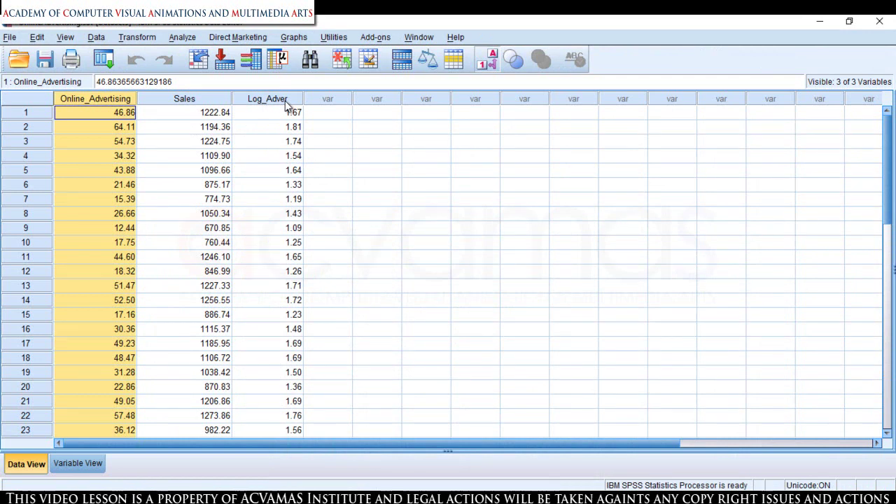
click(294, 41)
mouse_move(376, 123)
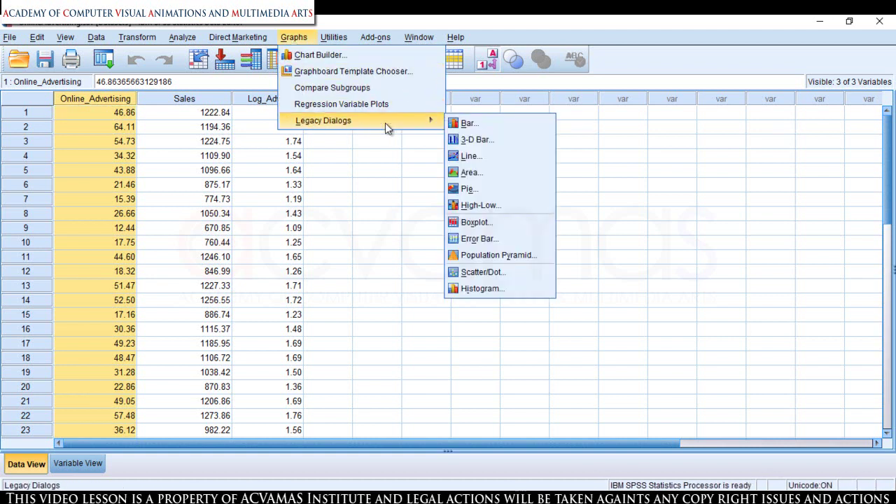
click(488, 272)
click(366, 232)
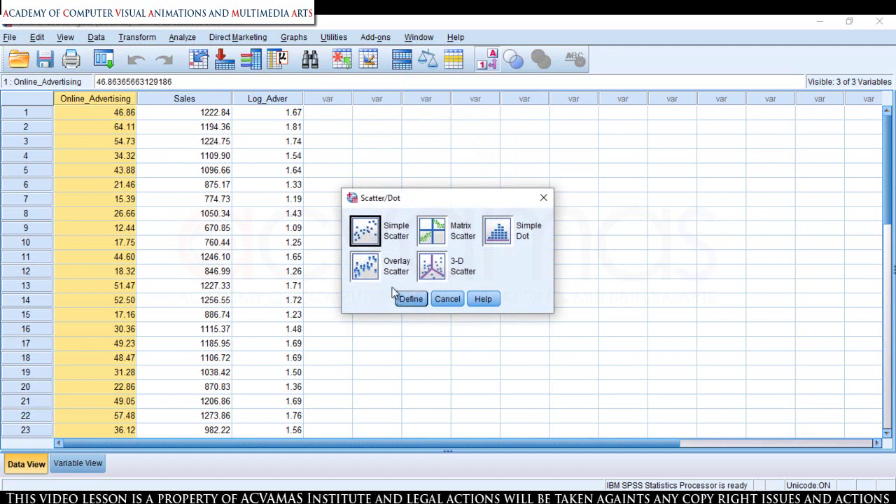
click(410, 299)
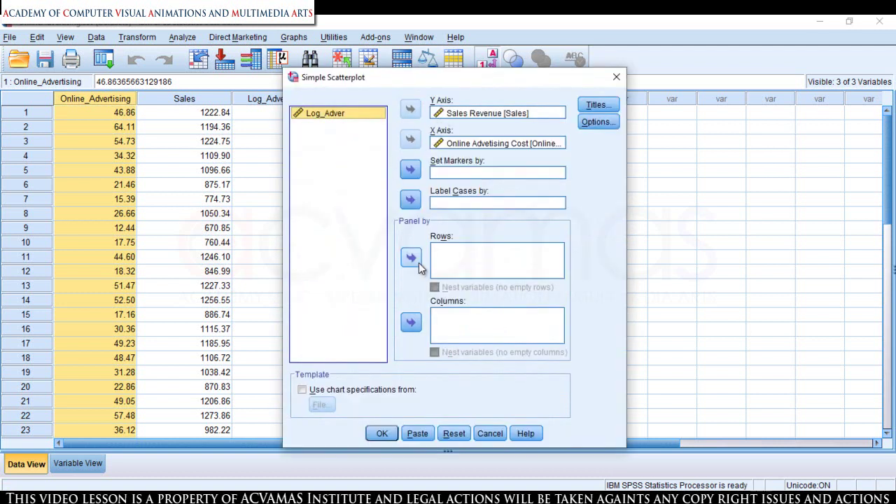
click(453, 435)
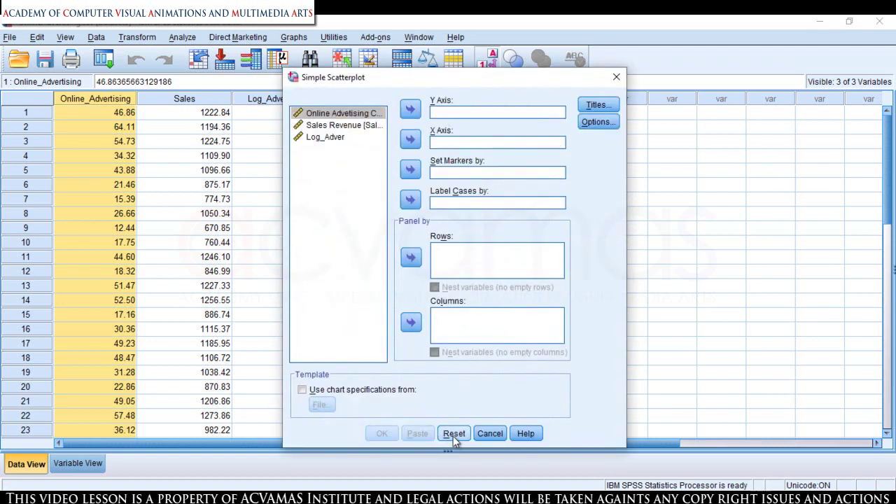
click(339, 138)
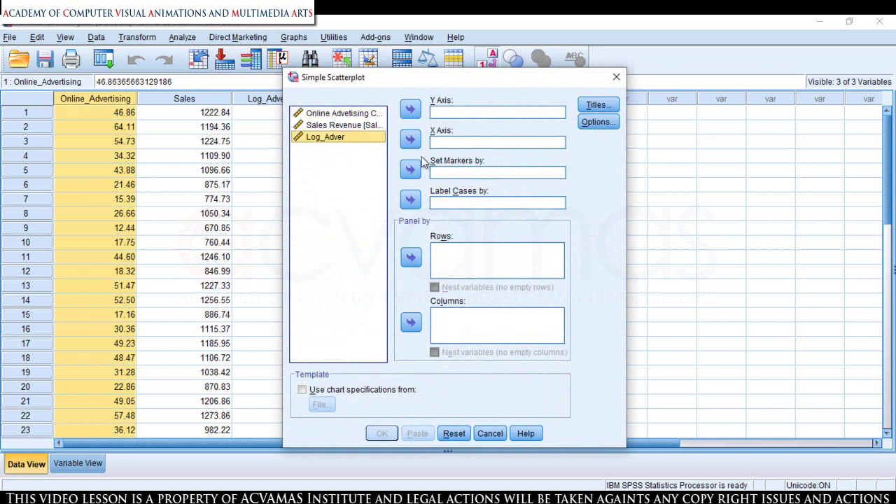
click(413, 140)
click(353, 127)
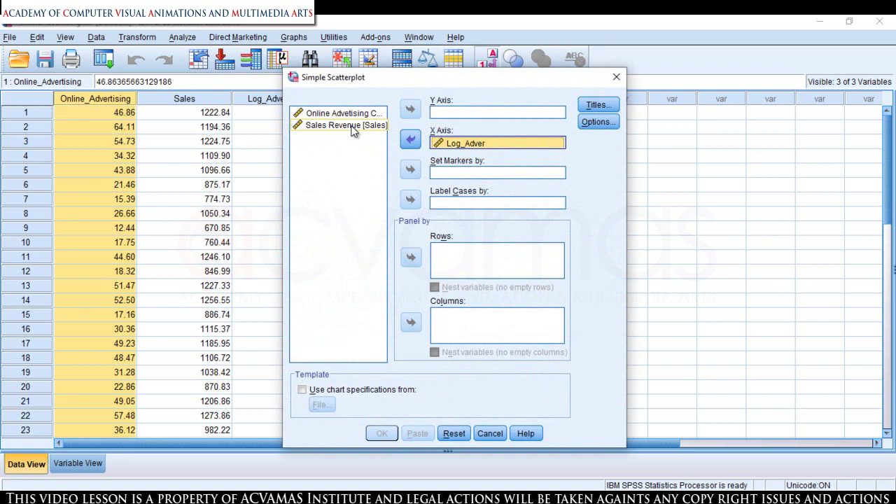
click(411, 109)
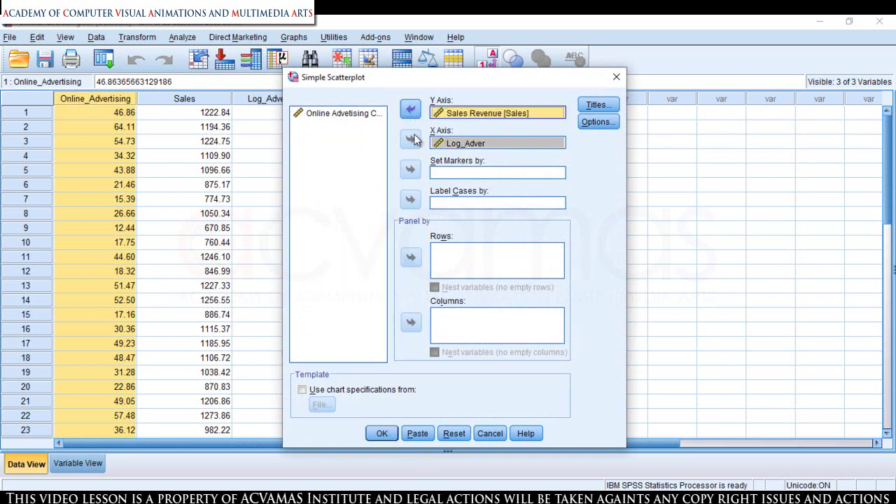
click(383, 435)
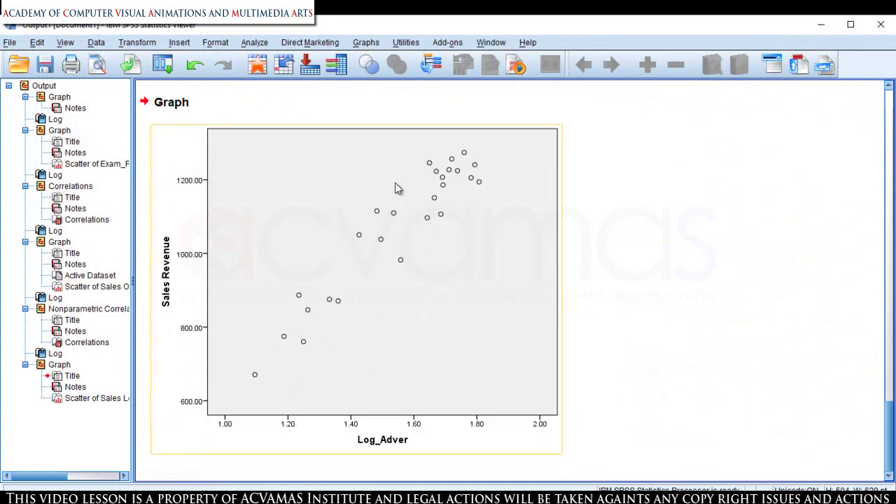
Compare the Log_Adver scatterplot with the earlier Online Advetising Cost plot, and add a linear fit line to the Log_Adver chart.
scroll(520, 272, up, 10)
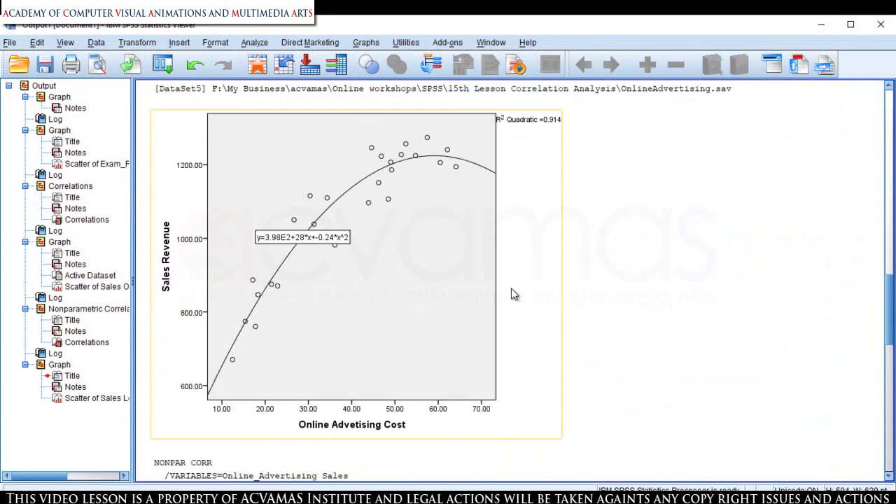
scroll(430, 253, down, 10)
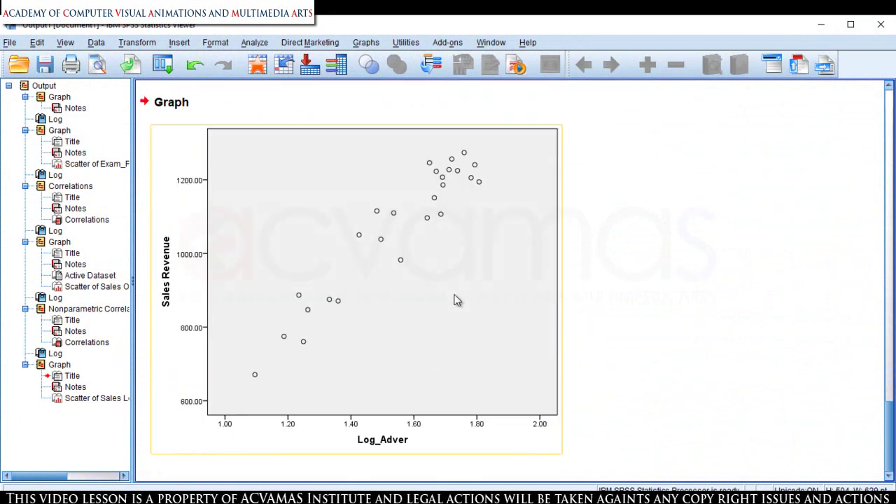
double_click(408, 259)
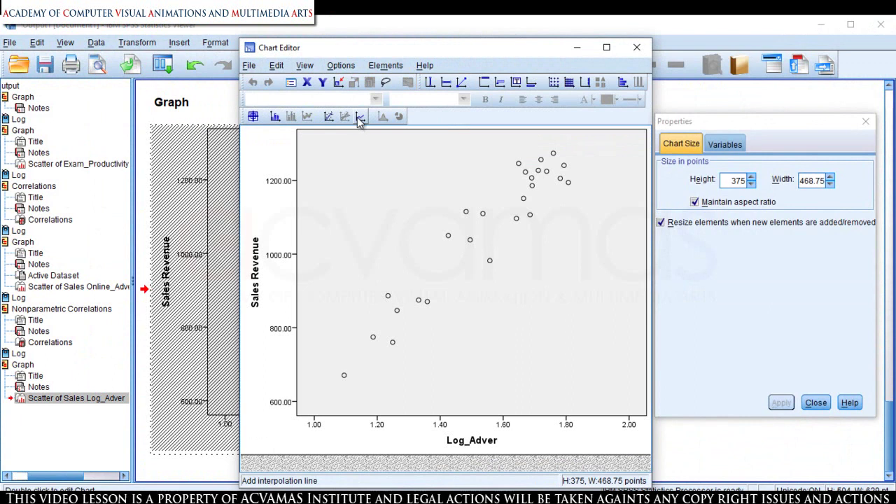
click(330, 117)
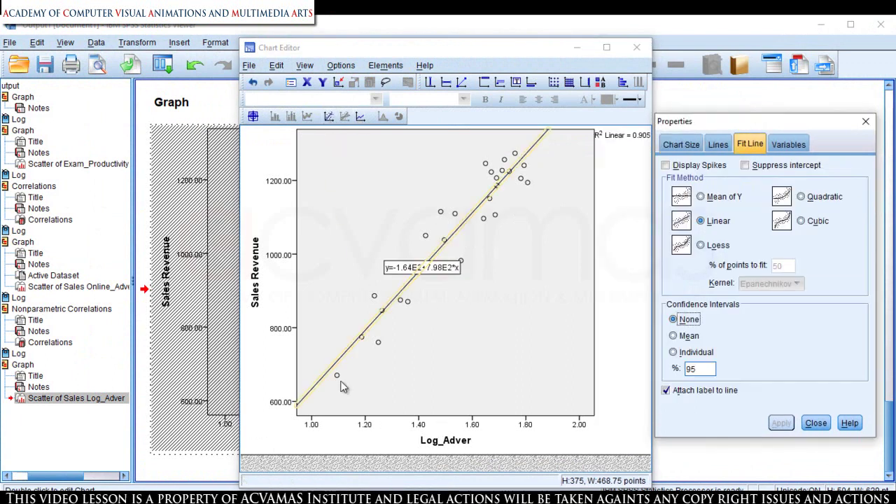
Try a quadratic fit line on the Sales Revenue by Log_Adver scatterplot.
click(809, 197)
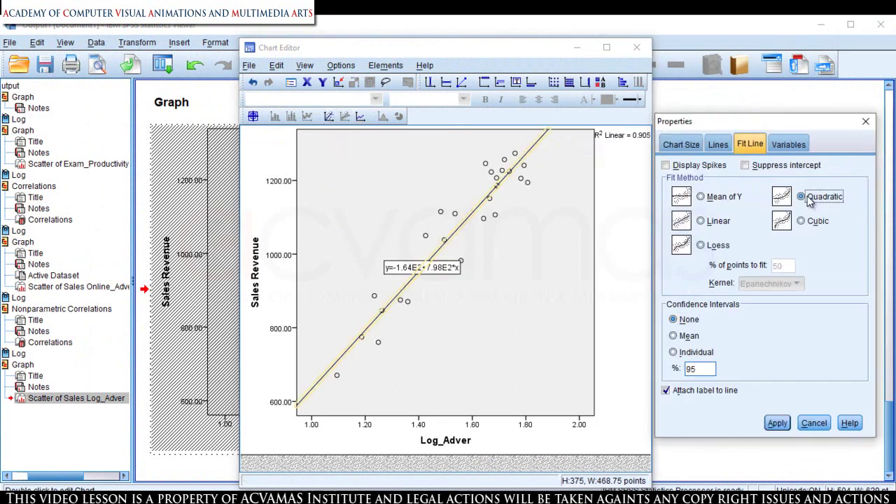
click(778, 424)
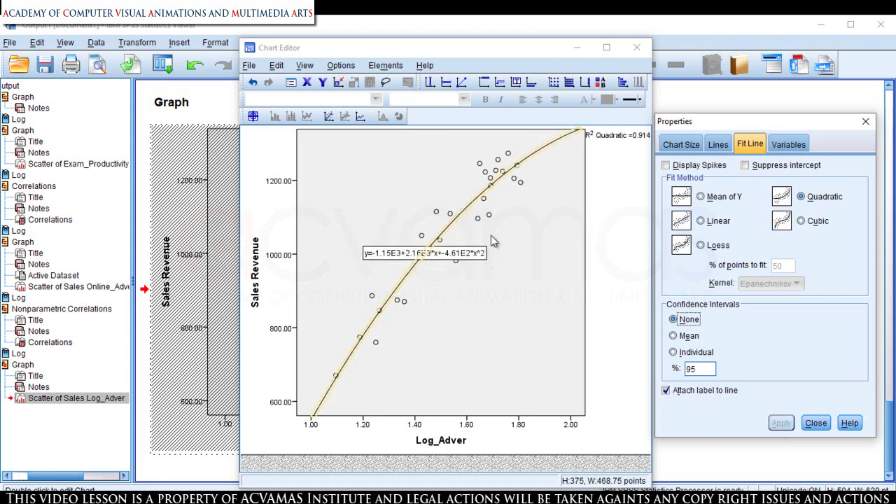
Apply the Linear fit method to the Log_Adver scatterplot's fit line and finish editing the chart.
click(703, 222)
click(779, 427)
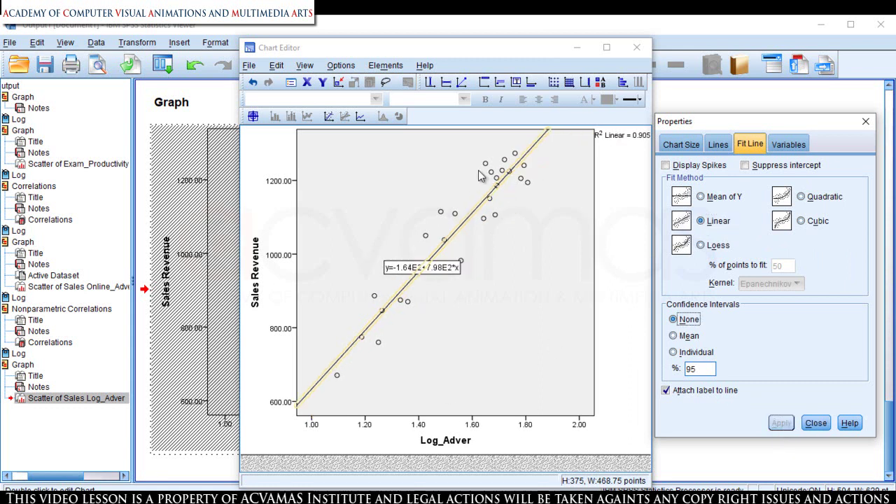
click(637, 47)
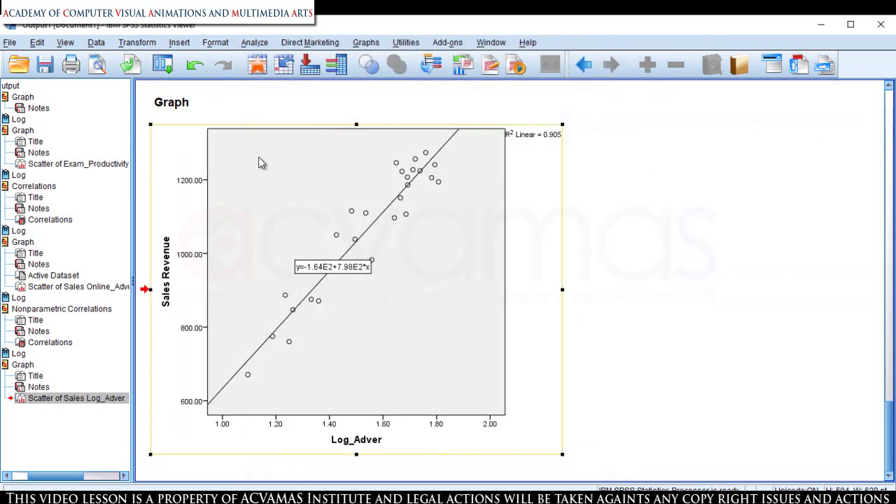
Set up a bivariate correlation with Sales Revenue and Log_Adver as variables, replacing Online Advetising Cost.
click(252, 43)
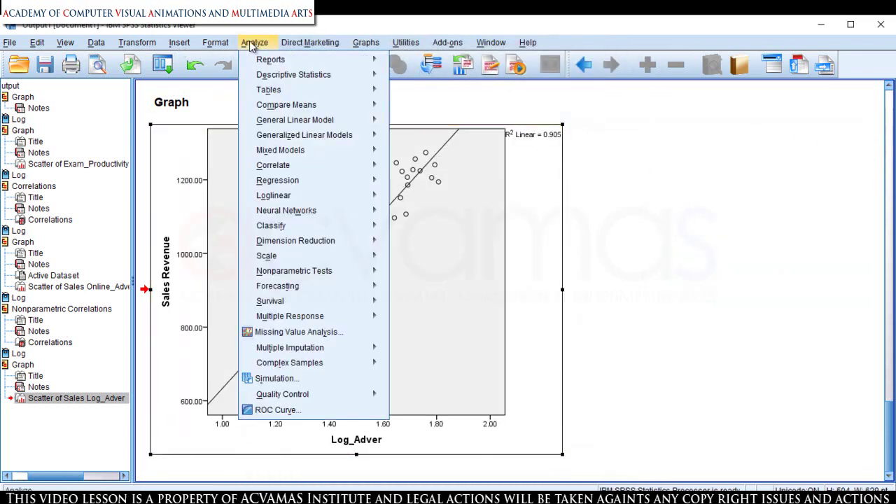
mouse_move(338, 168)
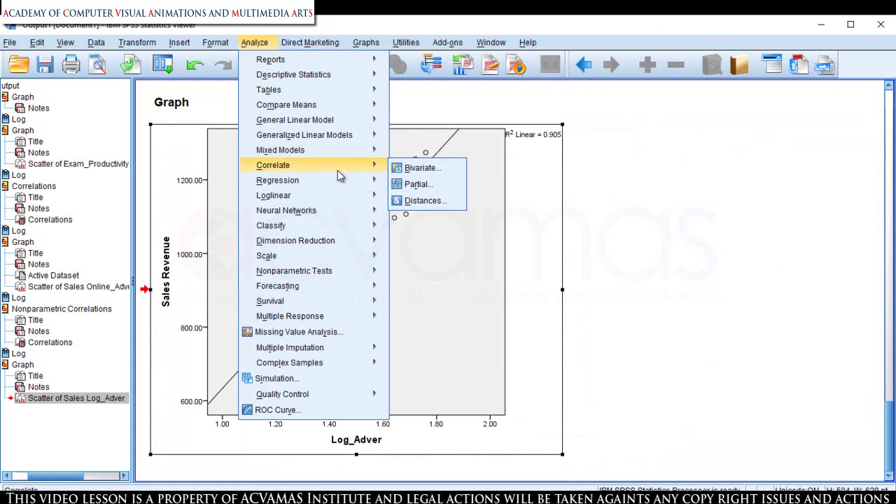
click(422, 169)
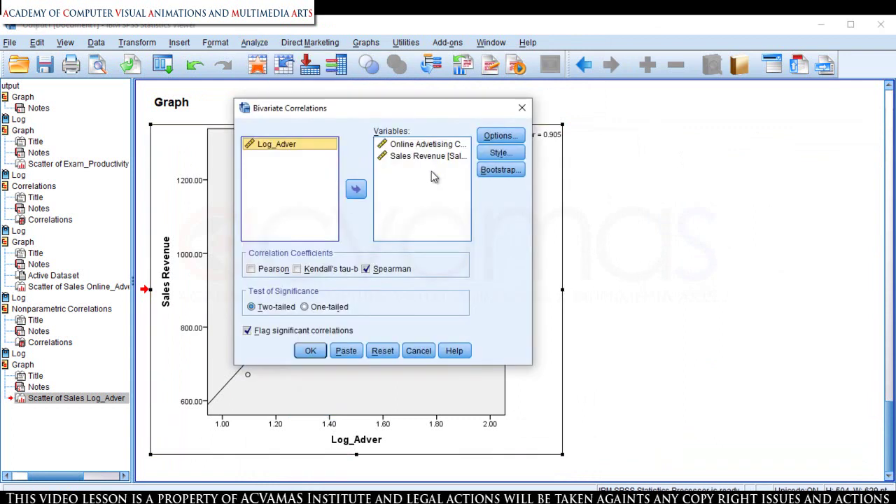
click(413, 156)
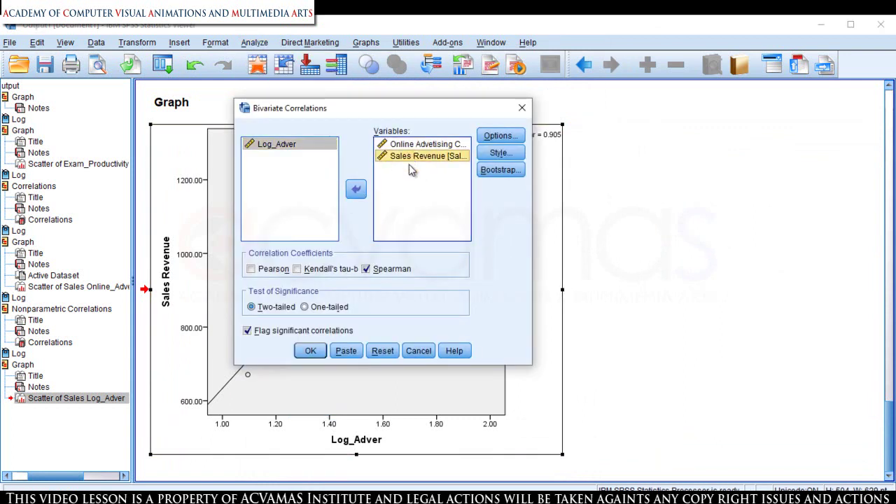
click(411, 146)
click(356, 189)
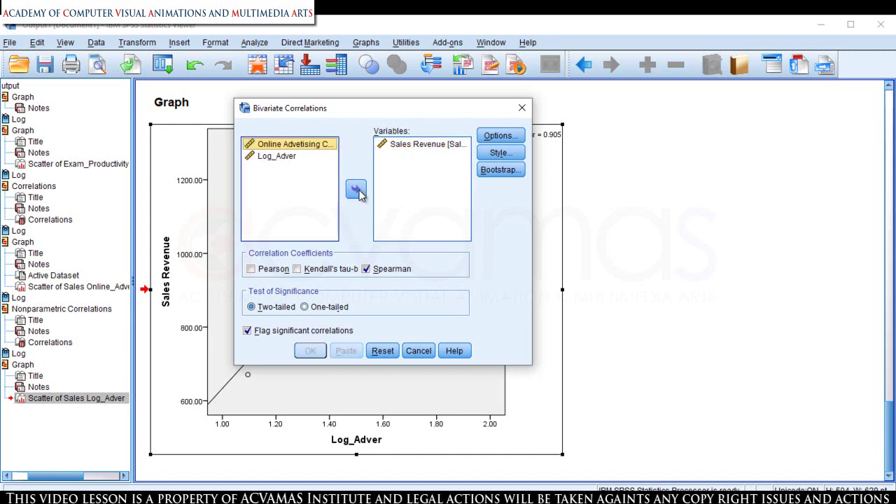
click(282, 156)
click(356, 193)
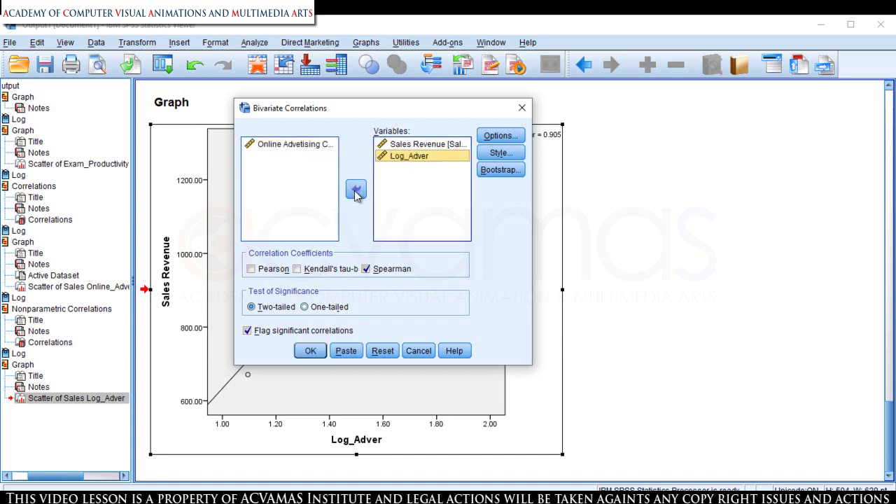
Choose the Pearson coefficient instead of Spearman and run the two-tailed correlation between Sales Revenue and Log_Adver.
click(252, 270)
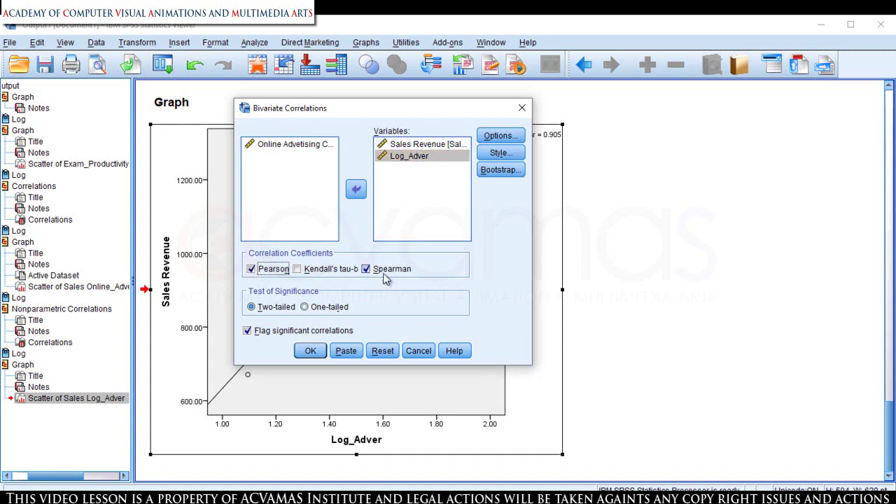
click(367, 270)
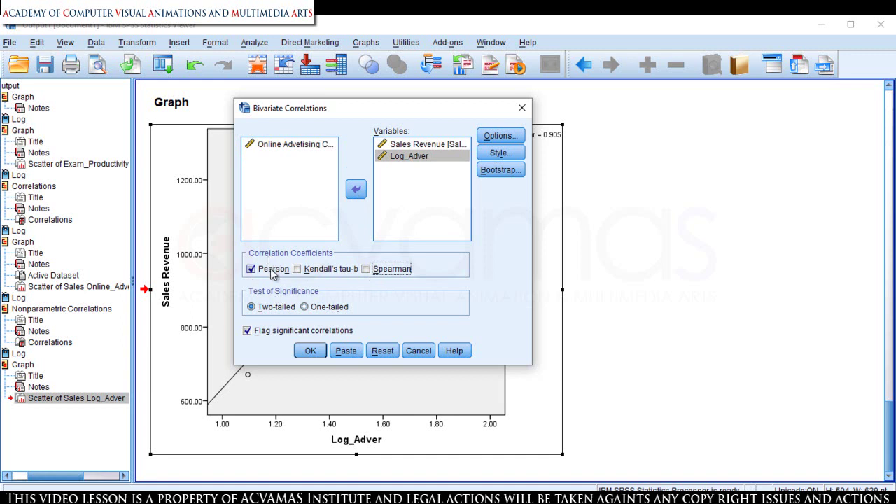
click(311, 351)
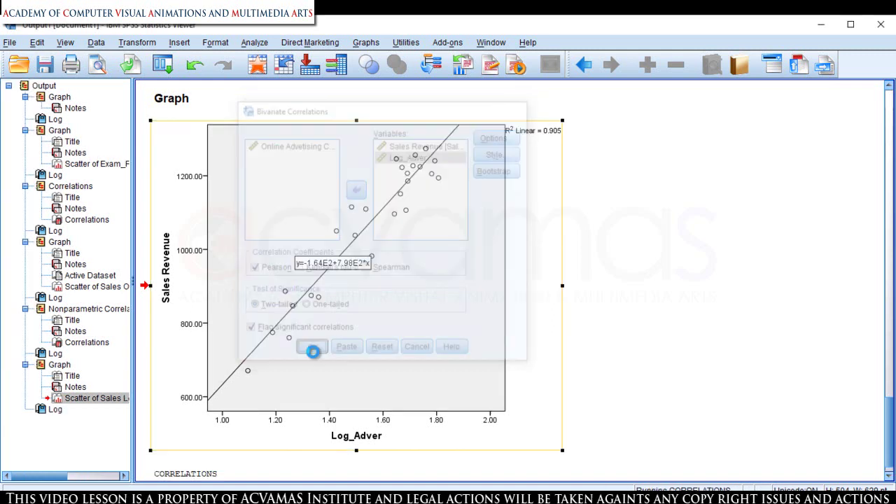